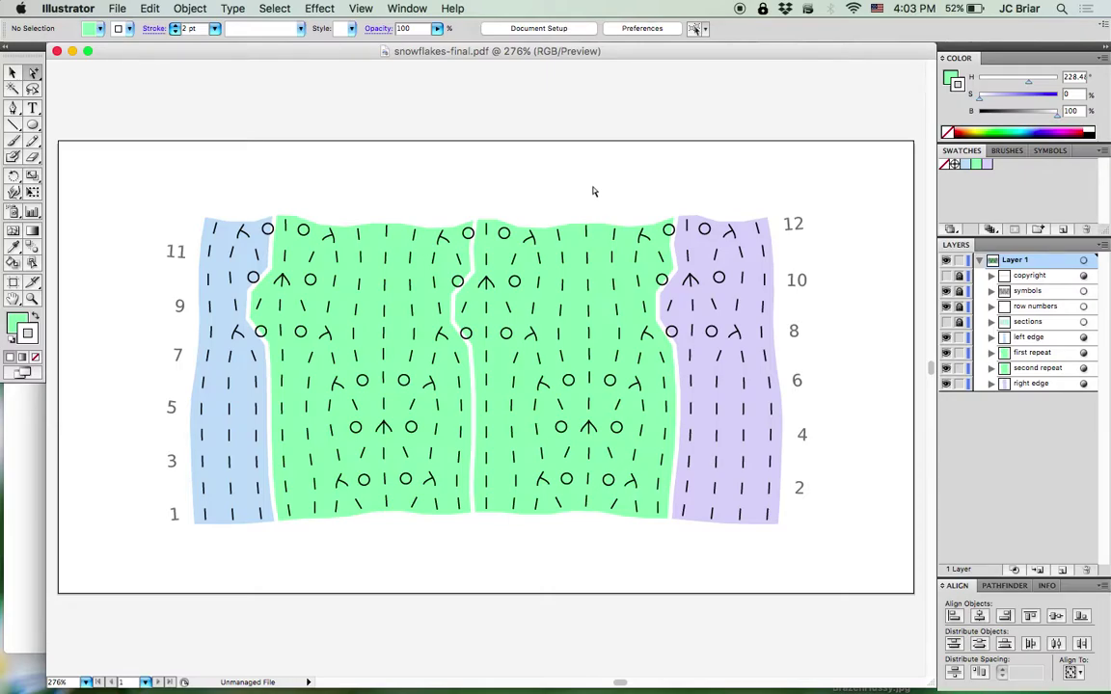
Bring the original snowflakes.pdf document to the front and expand Layer 1
{"action": "left_click", "coordinate": [405, 9]}
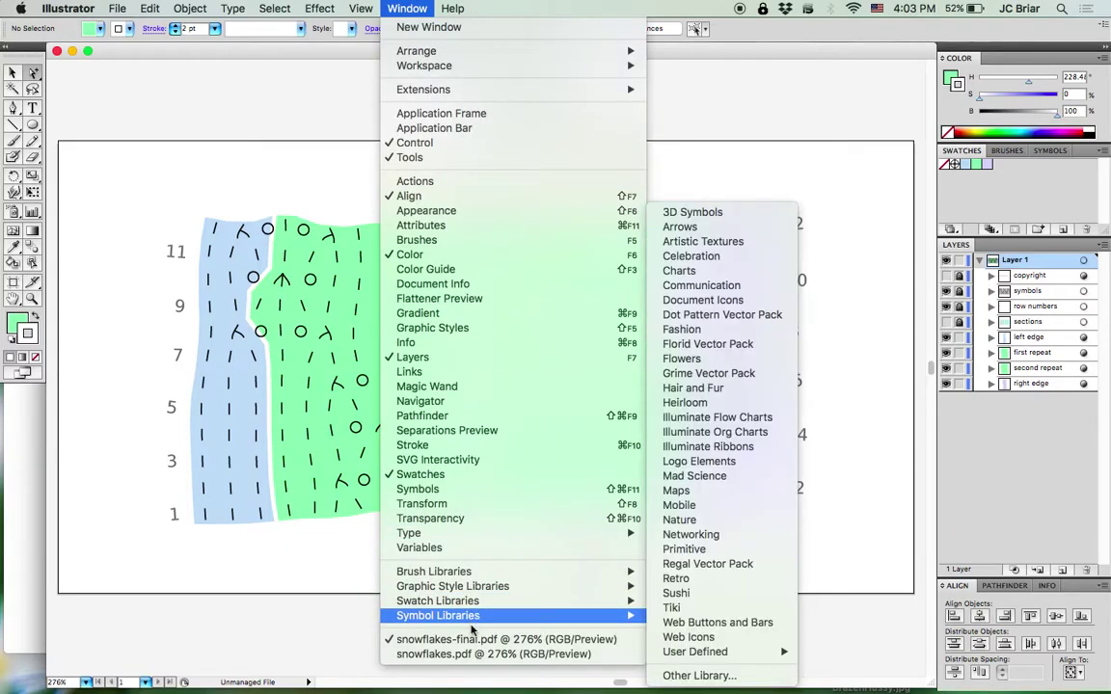
{"action": "left_click", "coordinate": [494, 654]}
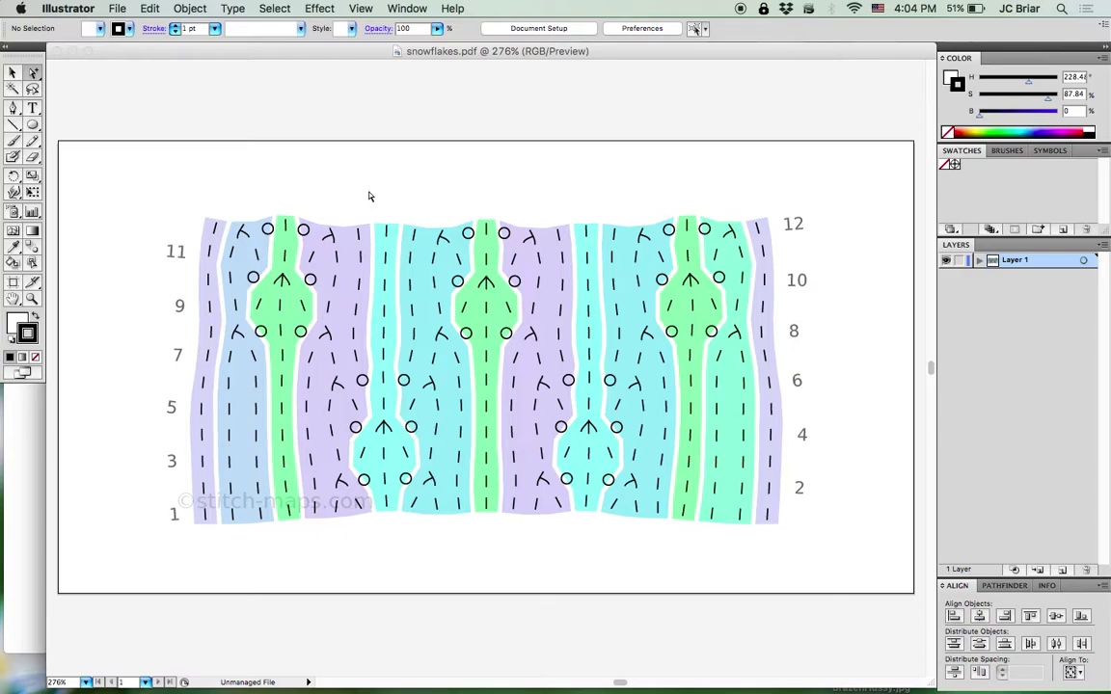
{"action": "left_click", "coordinate": [979, 261]}
Ungroup the chart artwork, then name the leftover group 'copyright', lock it and hide it
{"action": "left_click", "coordinate": [1082, 260]}
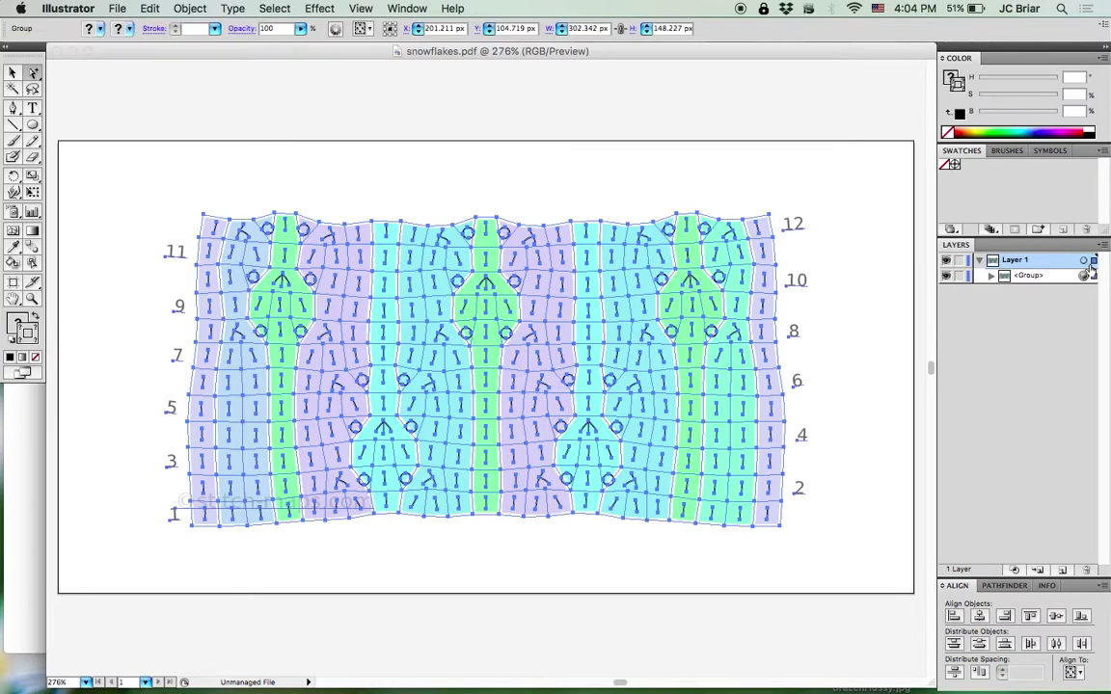
{"action": "key", "text": "super+shift+g"}
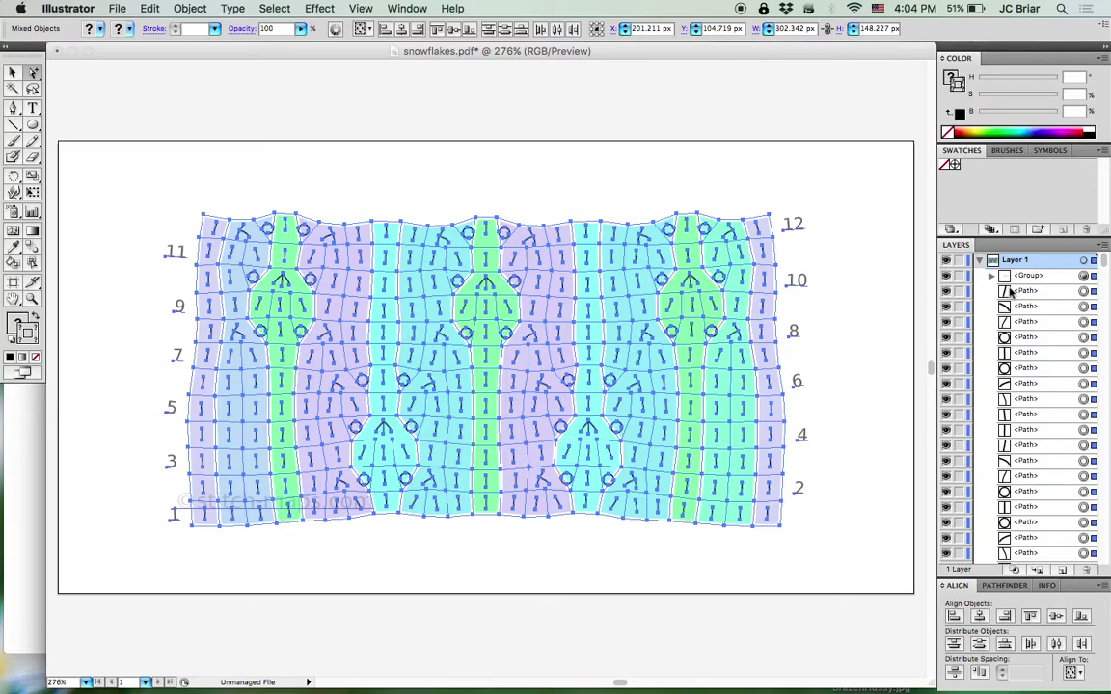
{"action": "double_click", "coordinate": [1024, 276]}
{"action": "type", "text": "co"}
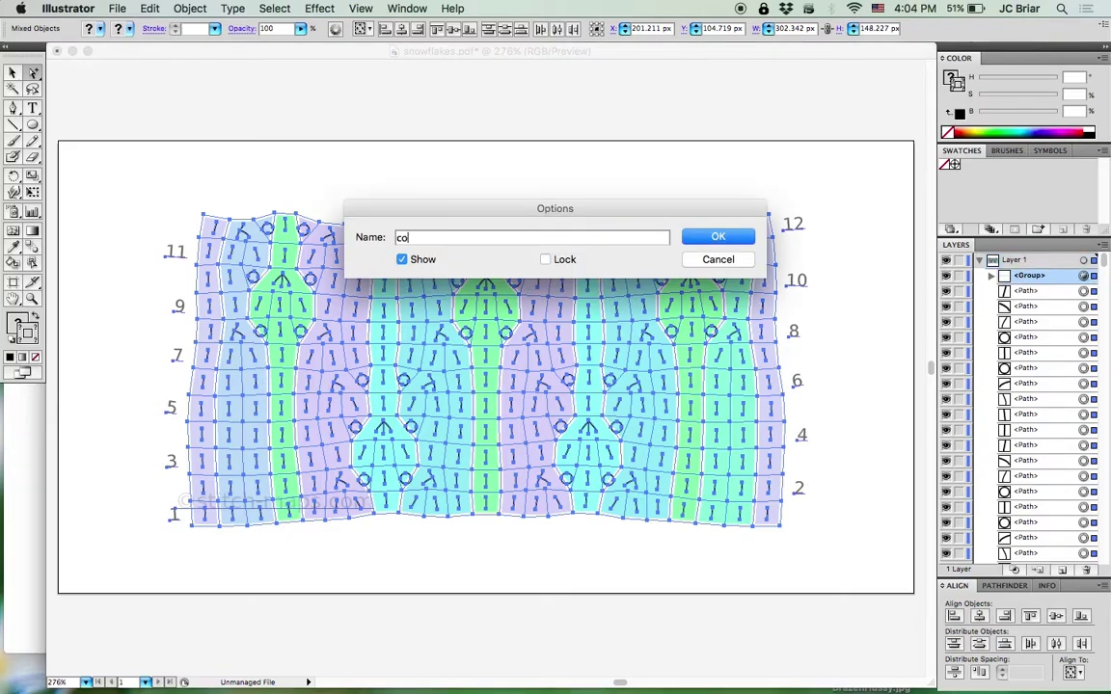
{"action": "type", "text": "pyright"}
{"action": "key", "text": "Return"}
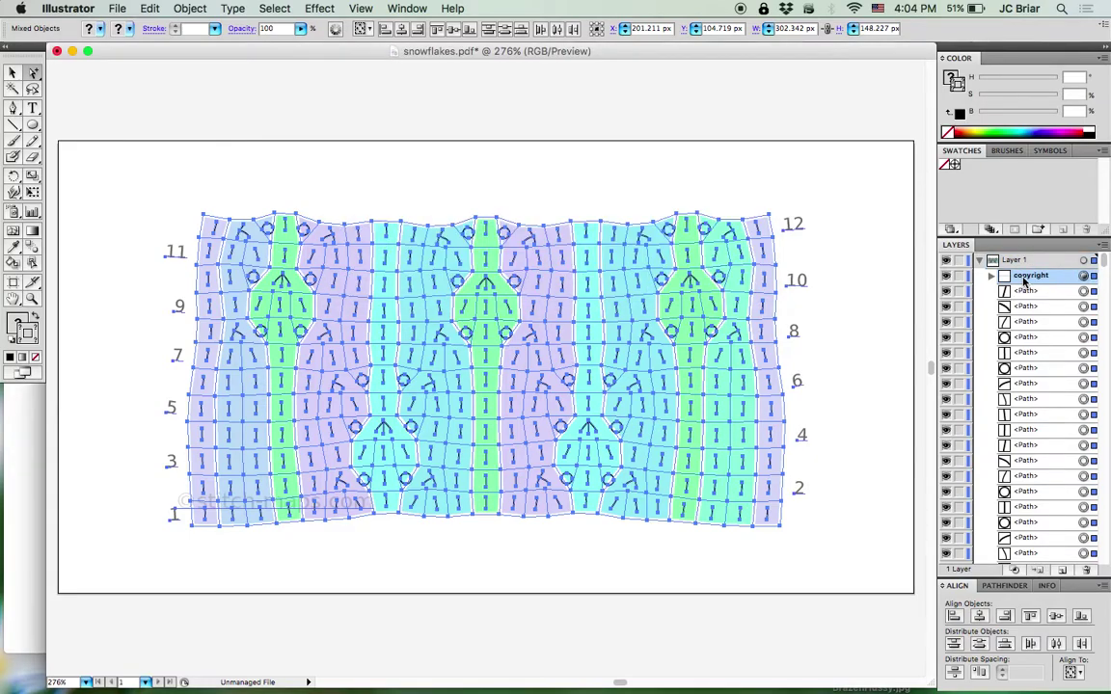
{"action": "left_click", "coordinate": [960, 277]}
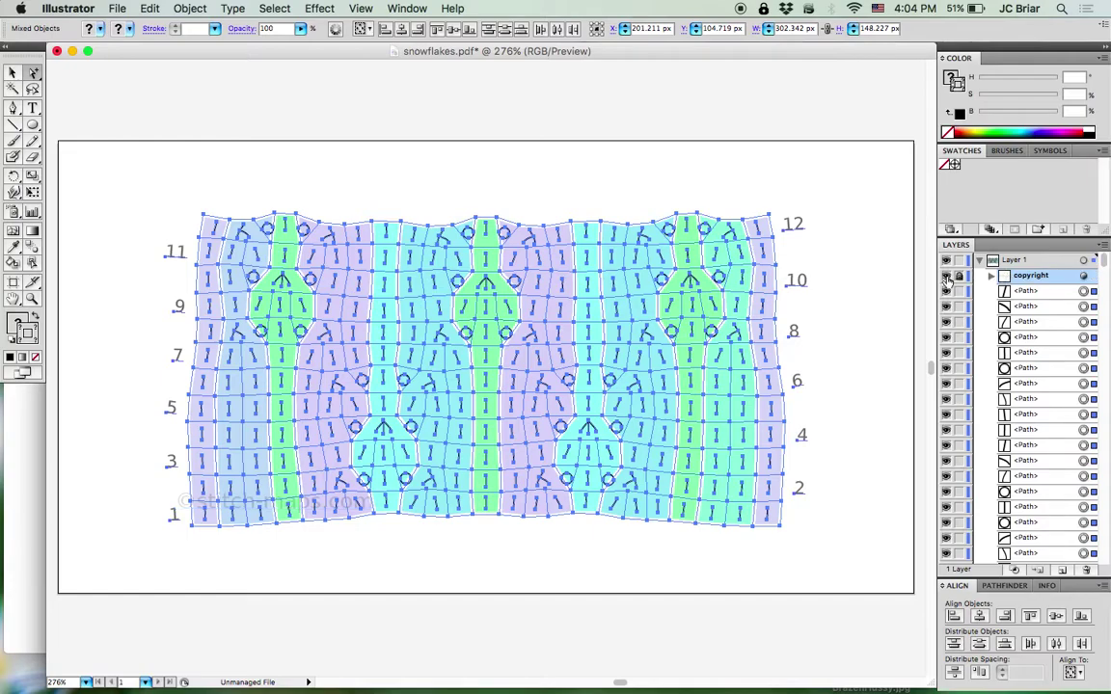
{"action": "left_click", "coordinate": [946, 277]}
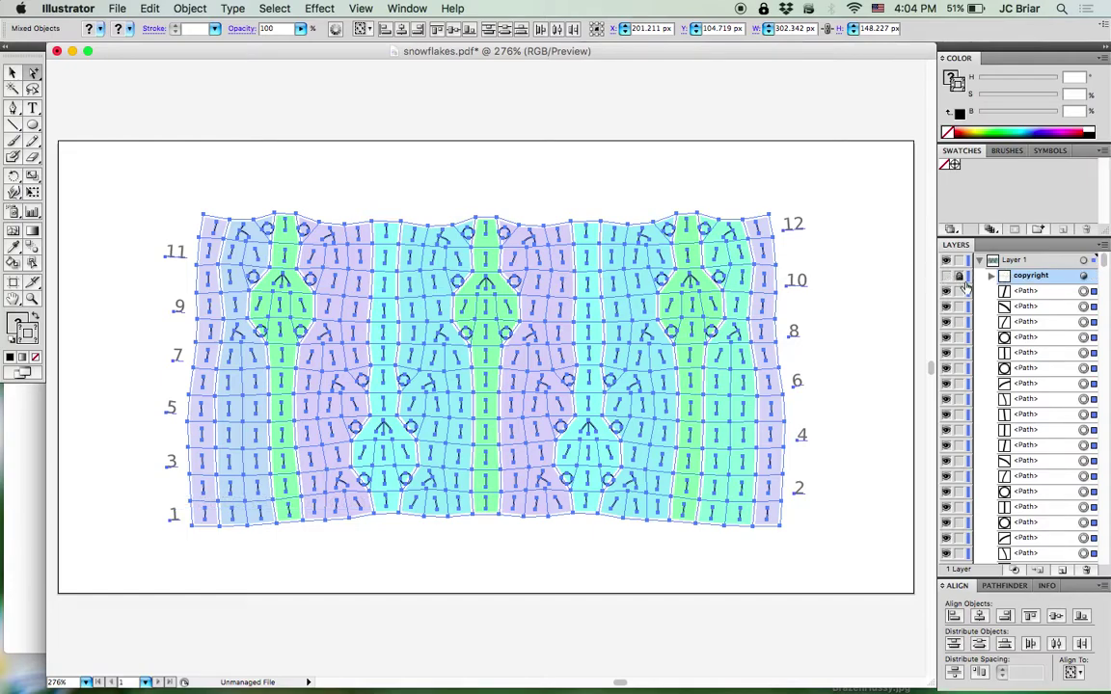
{"action": "left_click", "coordinate": [1092, 292]}
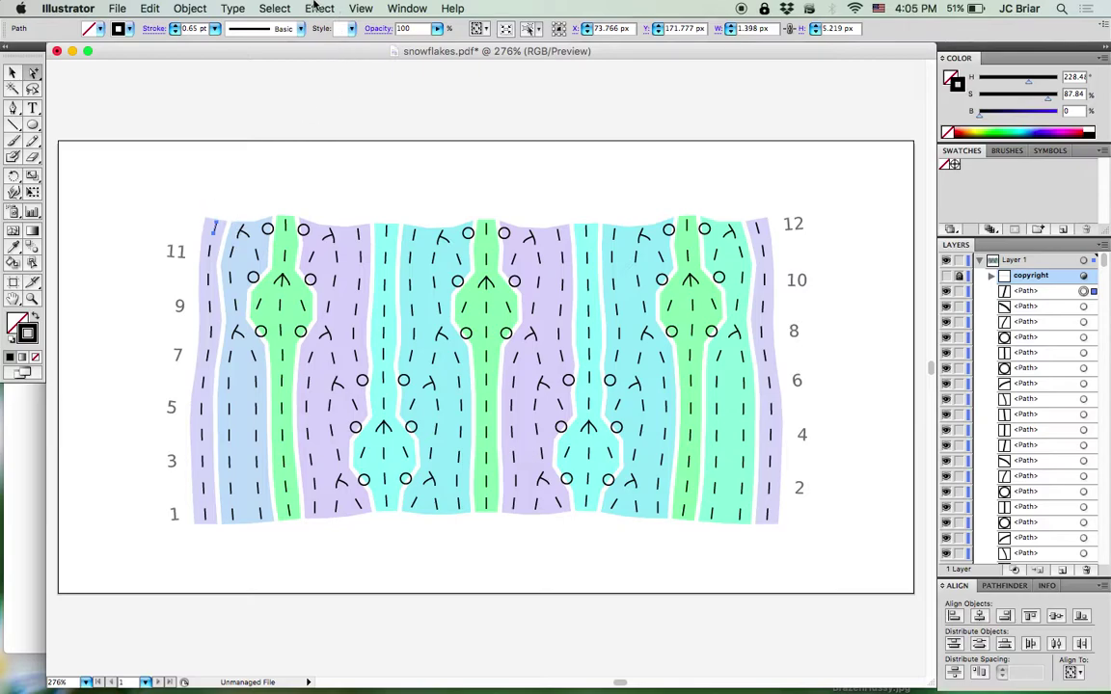
Select all black stitch symbols by matching stroke colour and group them
{"action": "left_click", "coordinate": [275, 8]}
{"action": "mouse_move", "coordinate": [289, 151]}
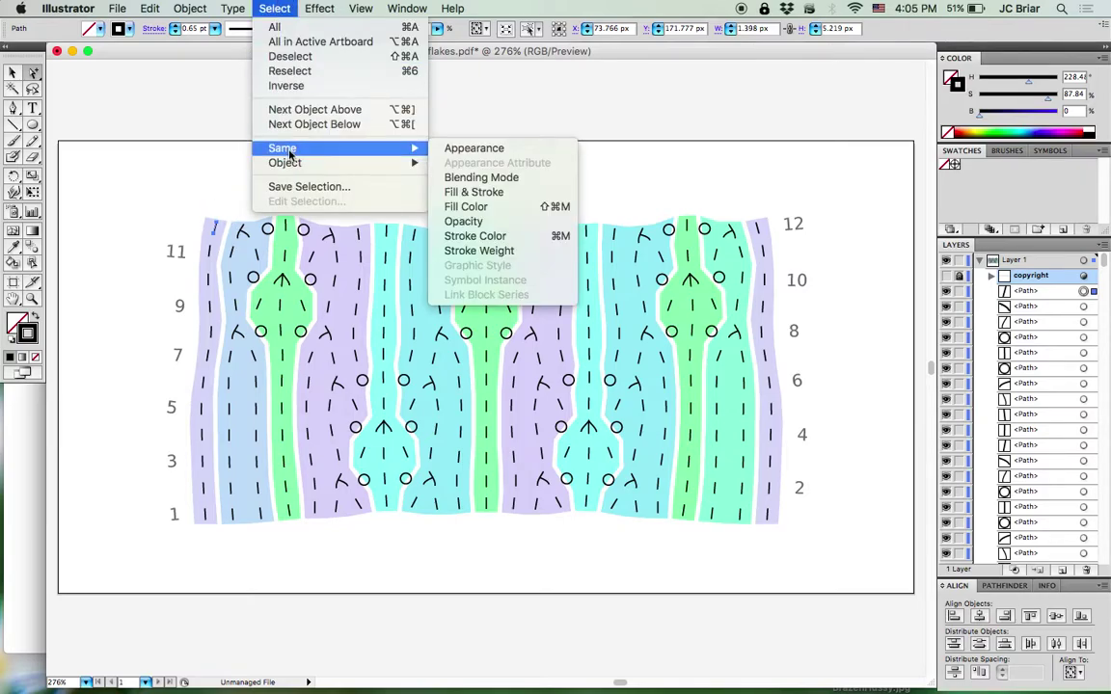
{"action": "left_click", "coordinate": [525, 236]}
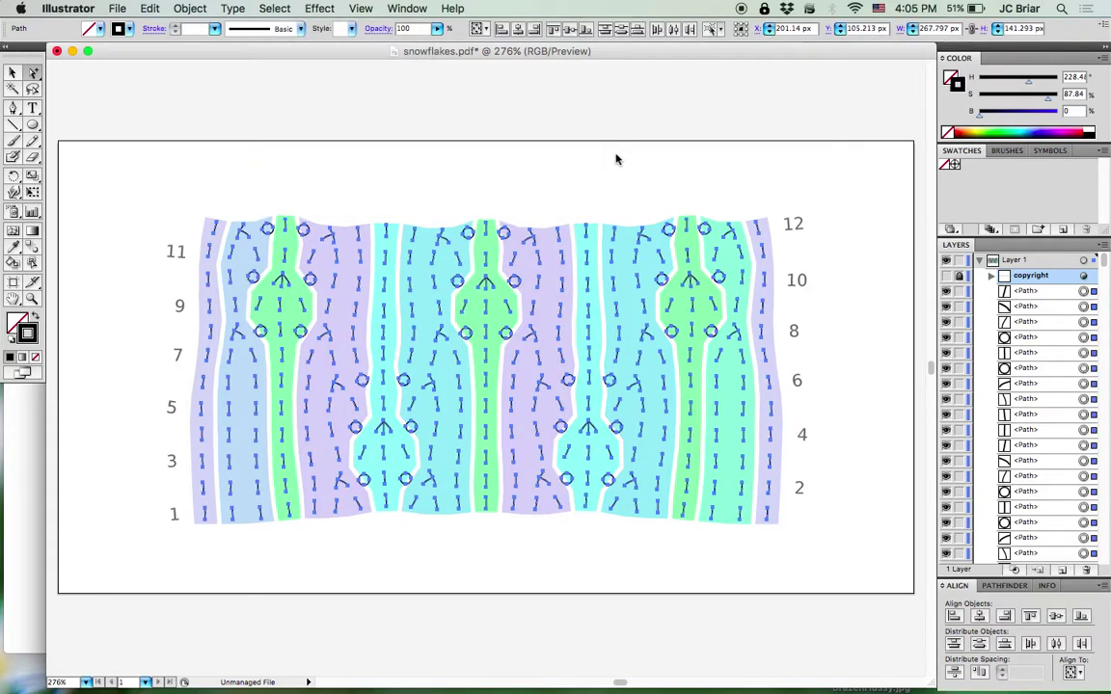
{"action": "left_click", "coordinate": [190, 9]}
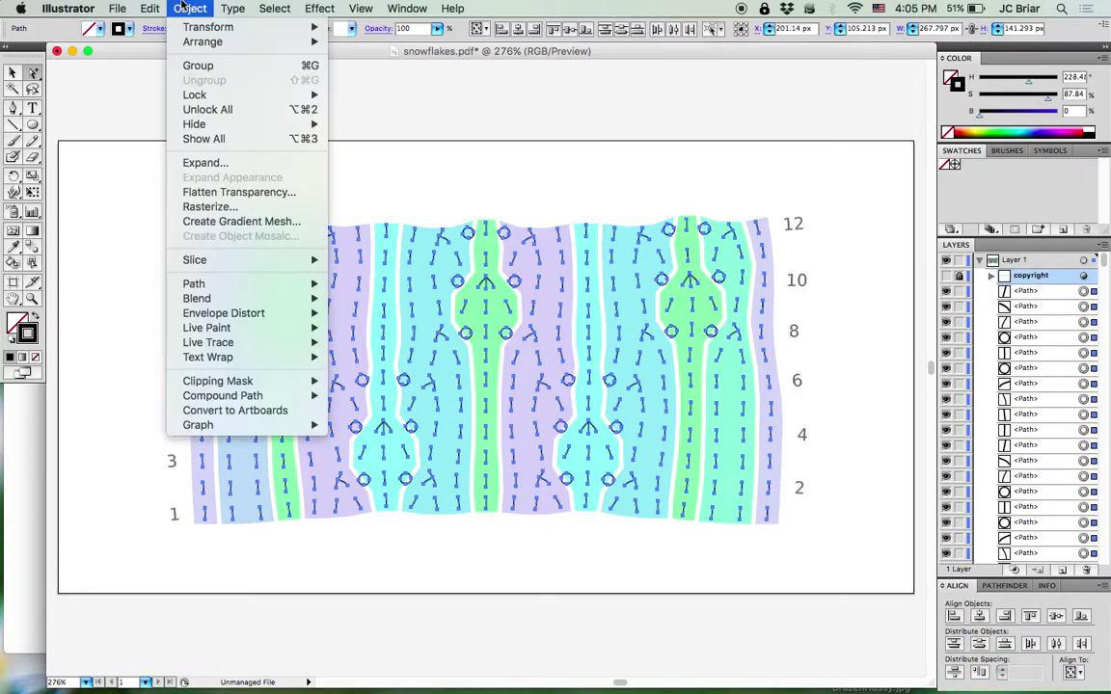
{"action": "left_click", "coordinate": [198, 66]}
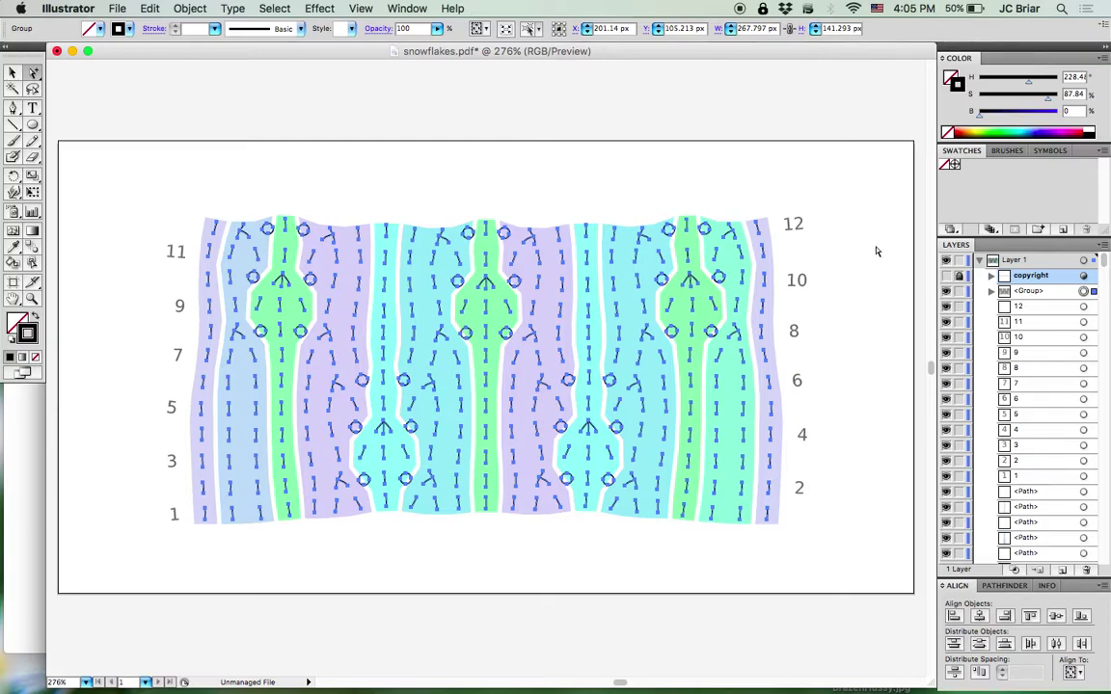
Name the new stitch-symbol group 'symbols' and lock it
{"action": "double_click", "coordinate": [1041, 293]}
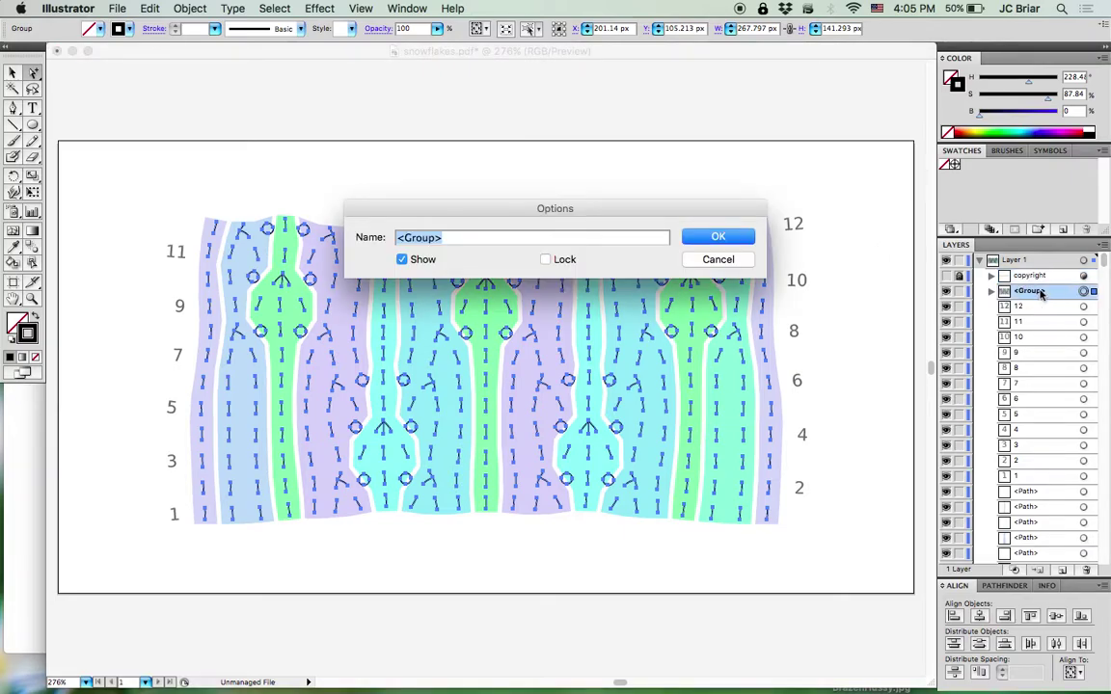
{"action": "type", "text": "symbols"}
{"action": "key", "text": "Return"}
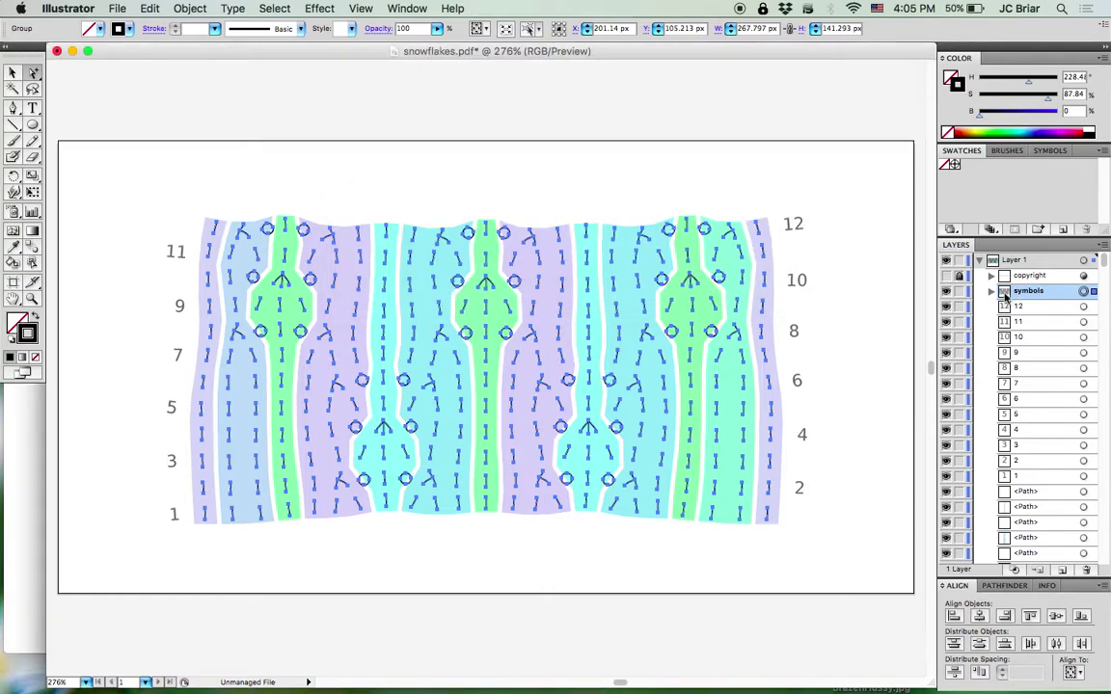
{"action": "left_click", "coordinate": [960, 291]}
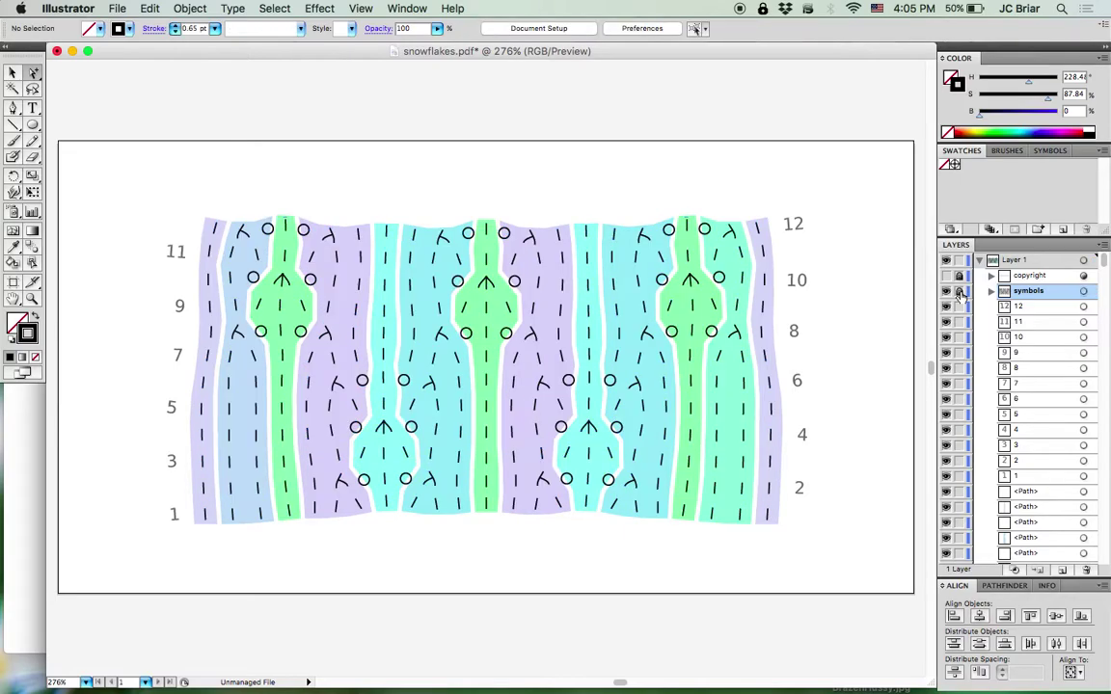
{"action": "left_click", "coordinate": [1092, 306]}
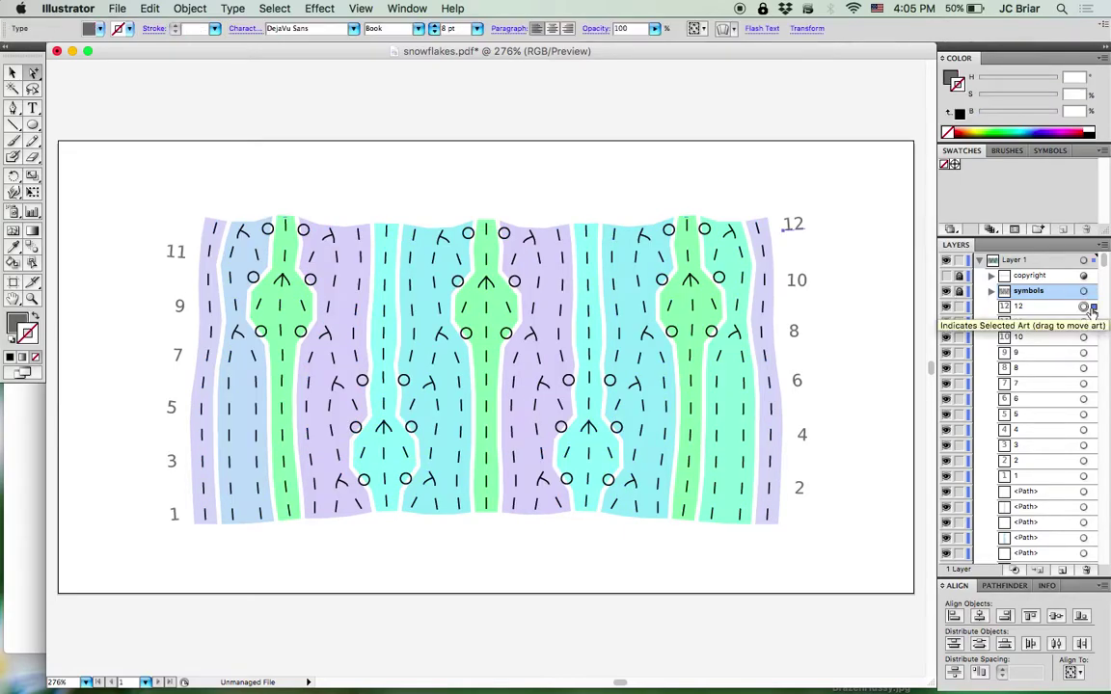
Group the row labels 1–12, name the group 'row numbers' and lock it
{"action": "key", "text": "super+a"}
{"action": "key", "text": "super+g"}
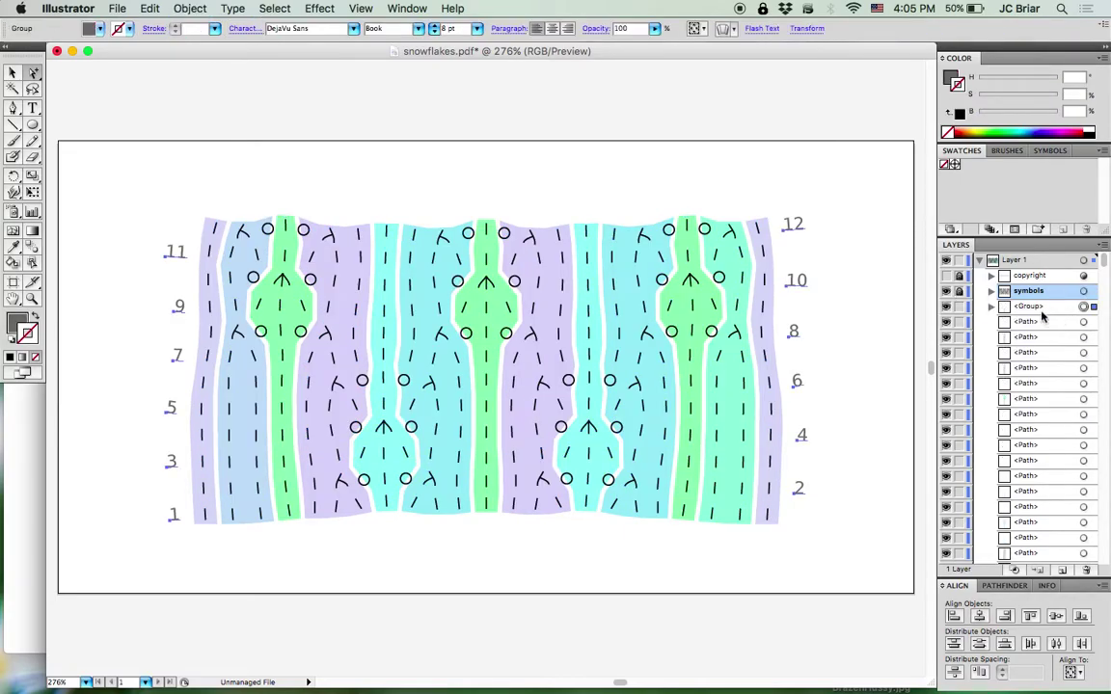
{"action": "double_click", "coordinate": [1037, 306]}
{"action": "type", "text": "row num"}
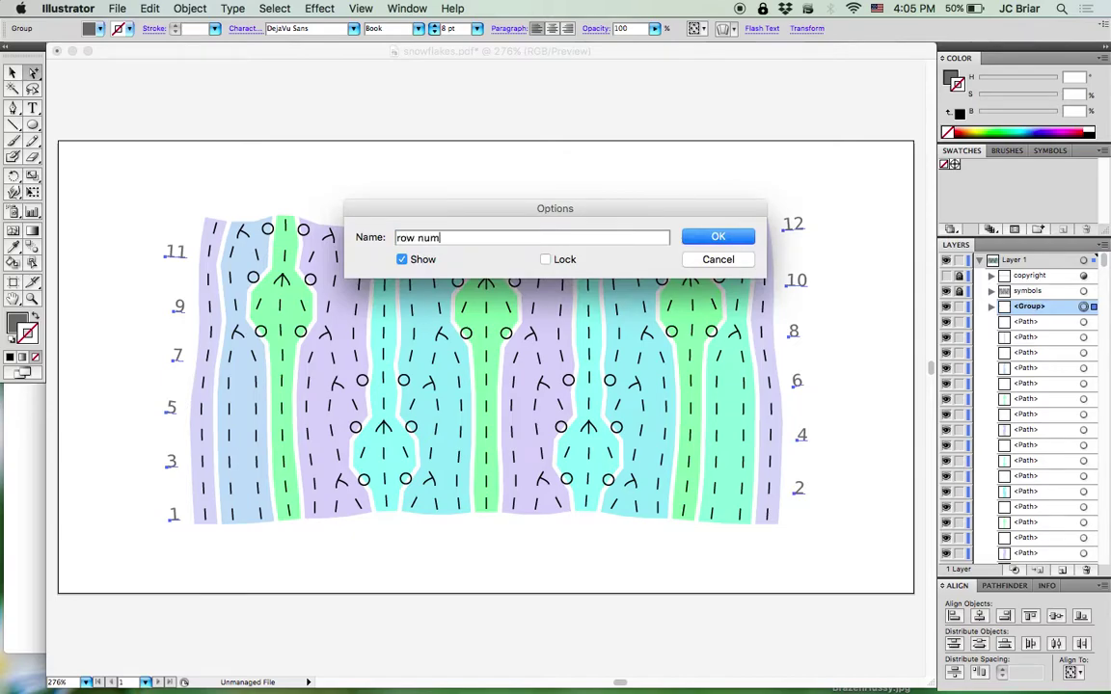
{"action": "type", "text": "bers"}
{"action": "key", "text": "Return"}
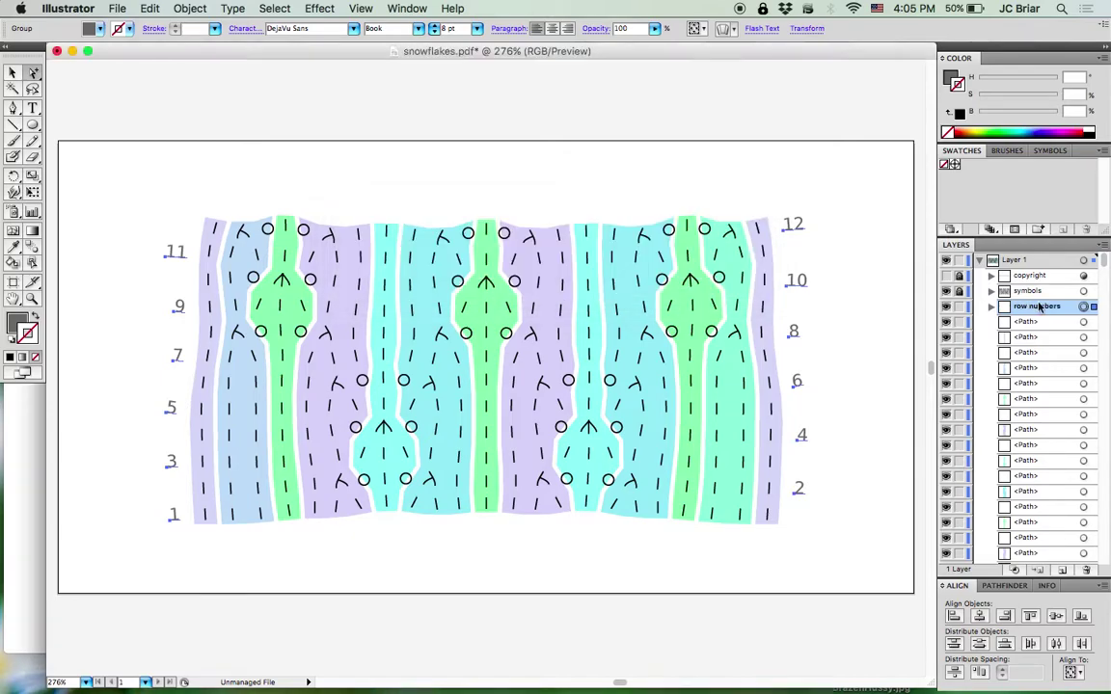
{"action": "left_click", "coordinate": [961, 307]}
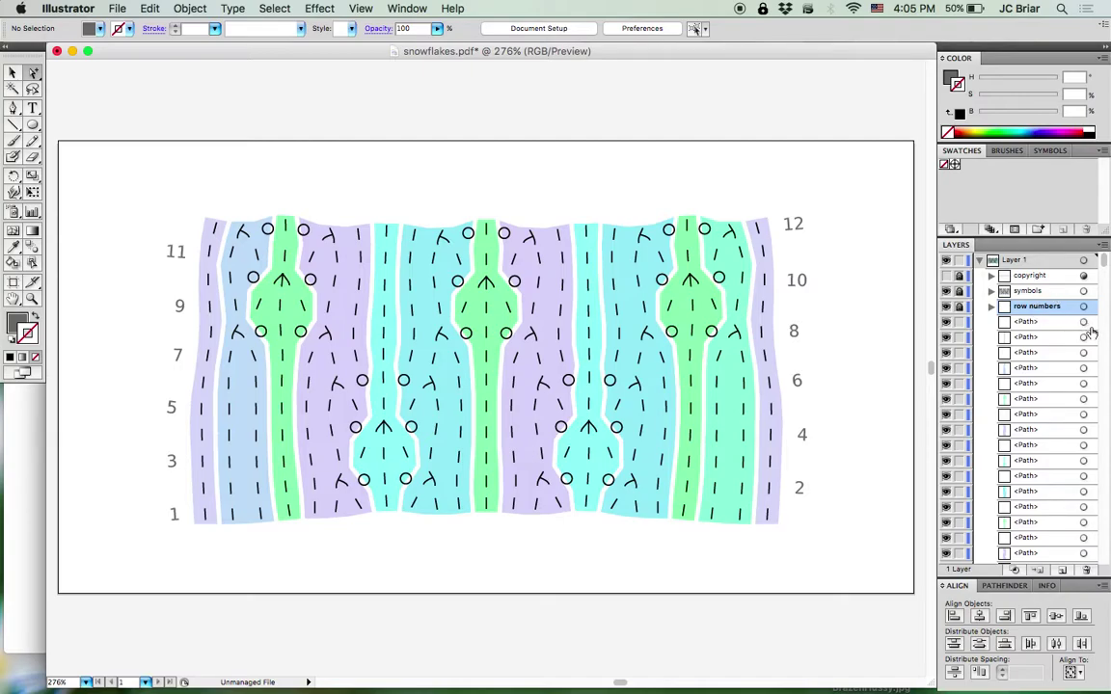
{"action": "left_click", "coordinate": [1084, 321]}
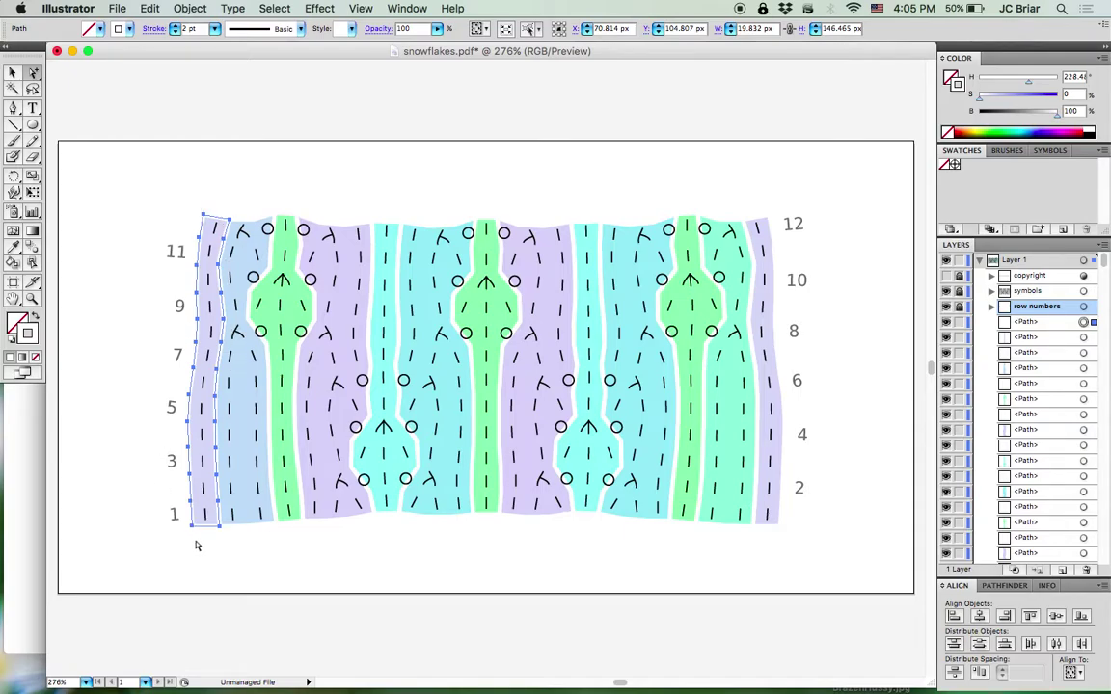
{"action": "left_click", "coordinate": [1093, 337]}
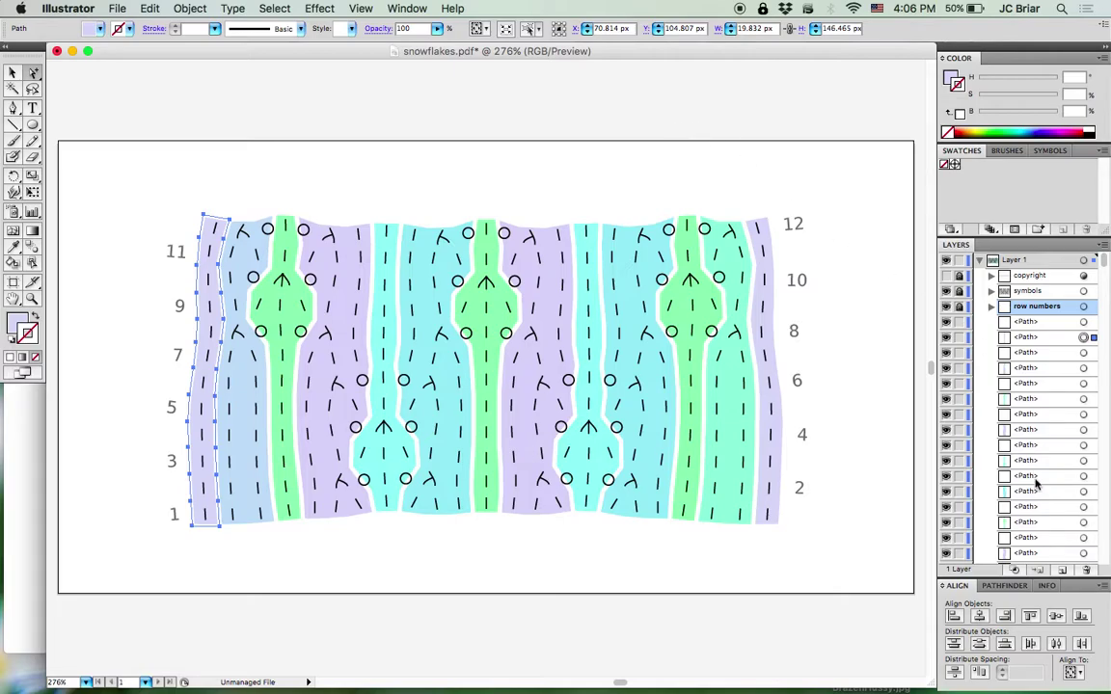
{"action": "scroll", "coordinate": [1022, 434], "scroll_direction": "down", "scroll_amount": 10}
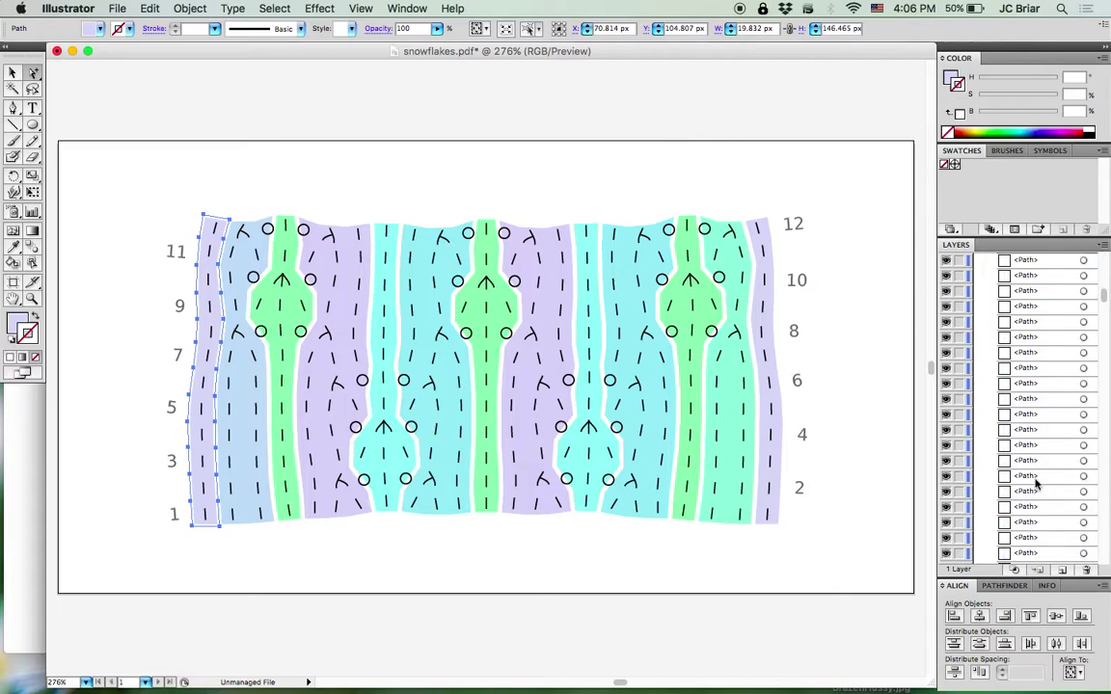
Group all the small coloured stitch cells as 'polygons' and lock that group
{"action": "left_click", "coordinate": [1083, 464]}
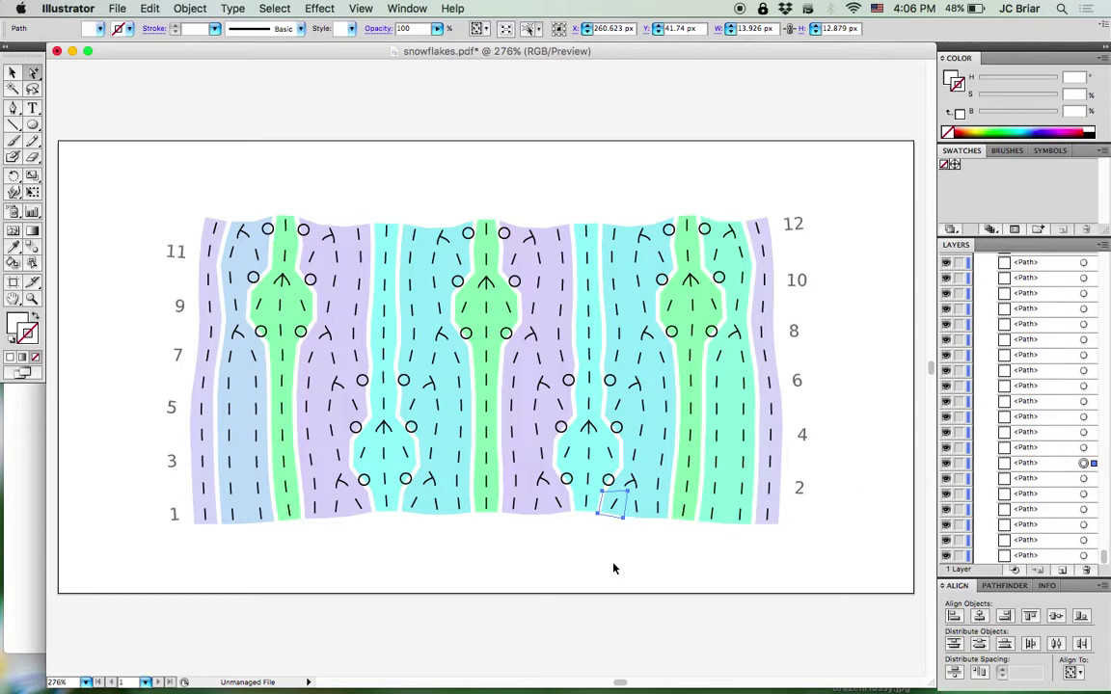
{"action": "key", "text": "super+a"}
{"action": "key", "text": "super+g"}
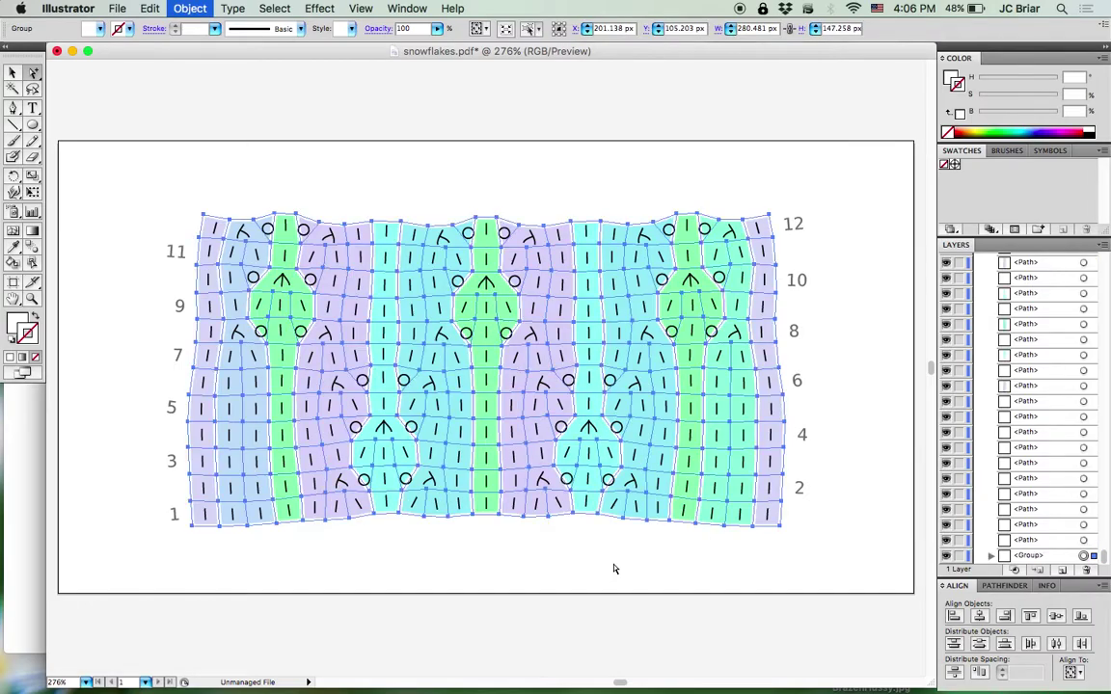
{"action": "double_click", "coordinate": [1003, 555]}
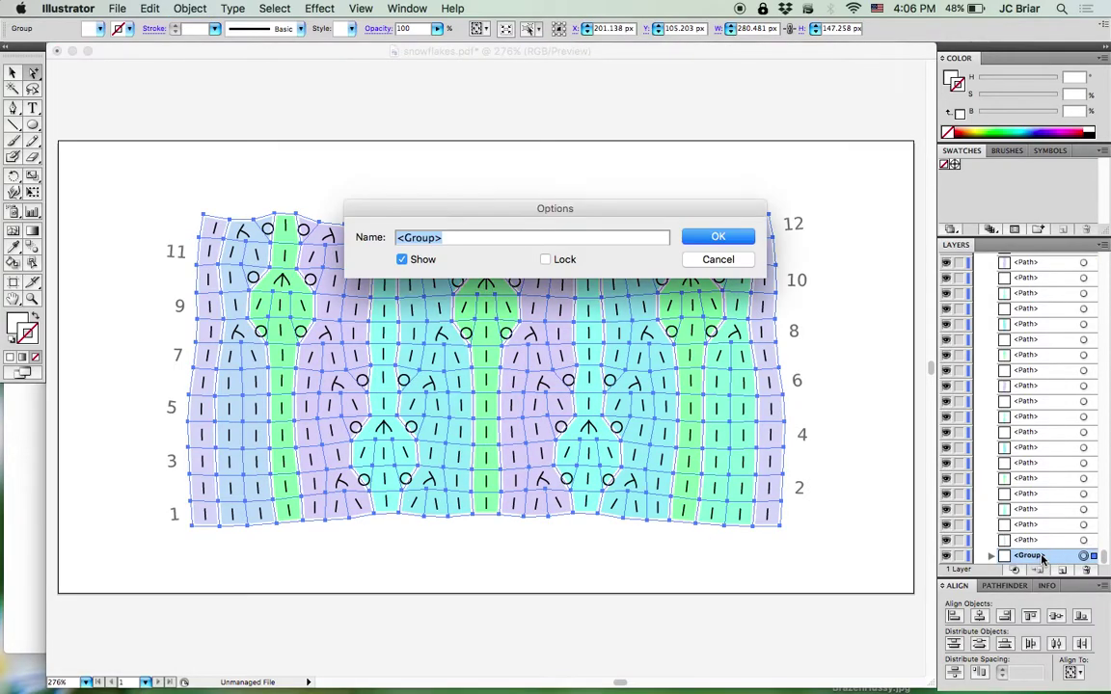
{"action": "type", "text": "polygons"}
{"action": "key", "text": "Return"}
{"action": "left_click", "coordinate": [867, 503]}
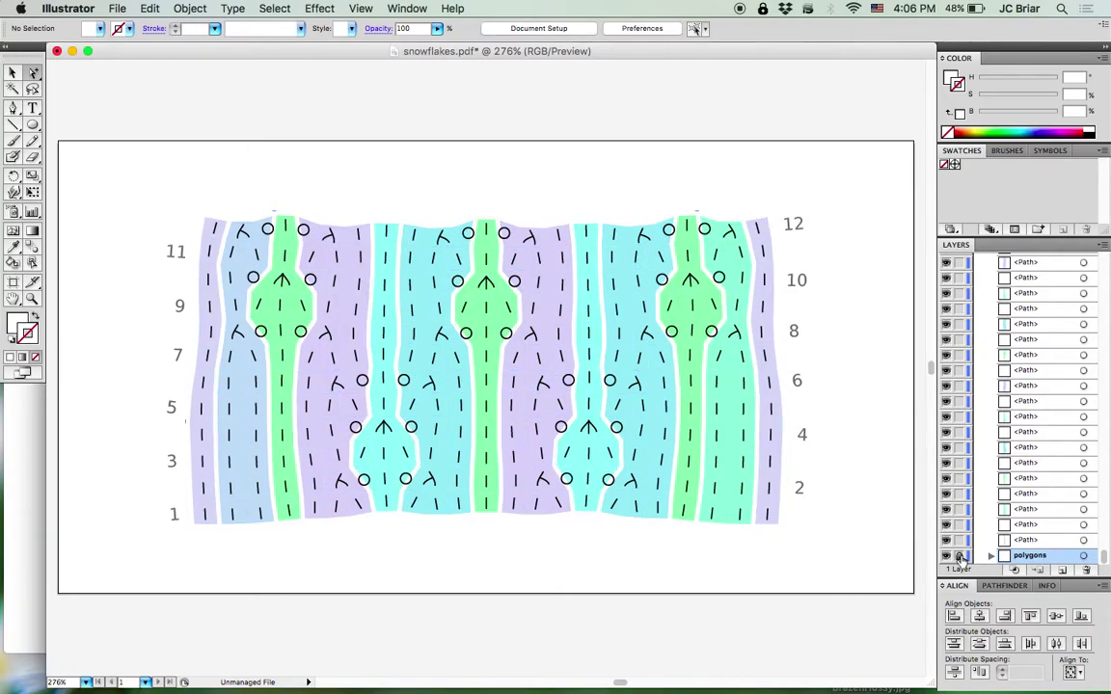
Group the remaining coloured column shapes and name the group 'sections'
{"action": "key", "text": "super+a"}
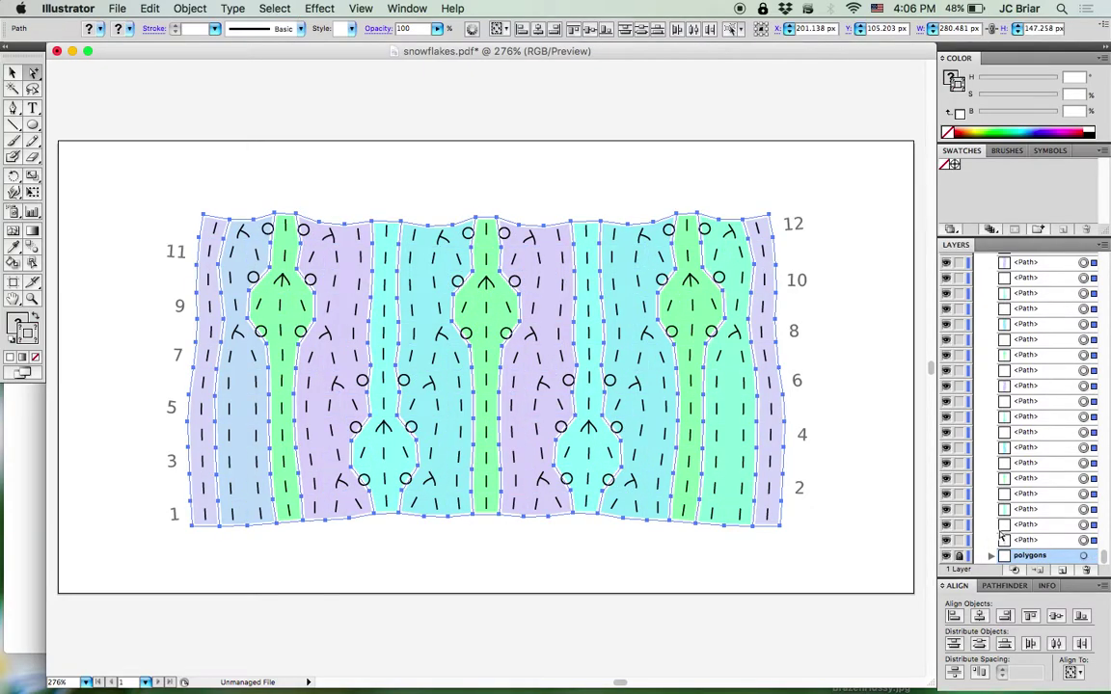
{"action": "left_click", "coordinate": [271, 7]}
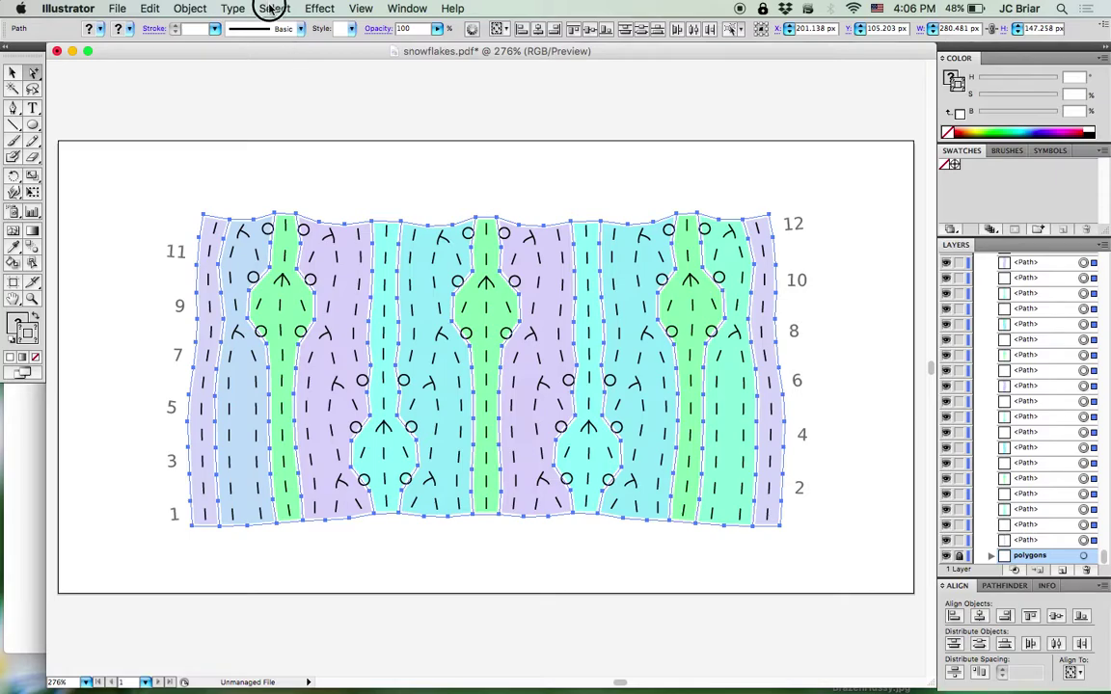
{"action": "left_click", "coordinate": [671, 111]}
{"action": "key", "text": "super+g"}
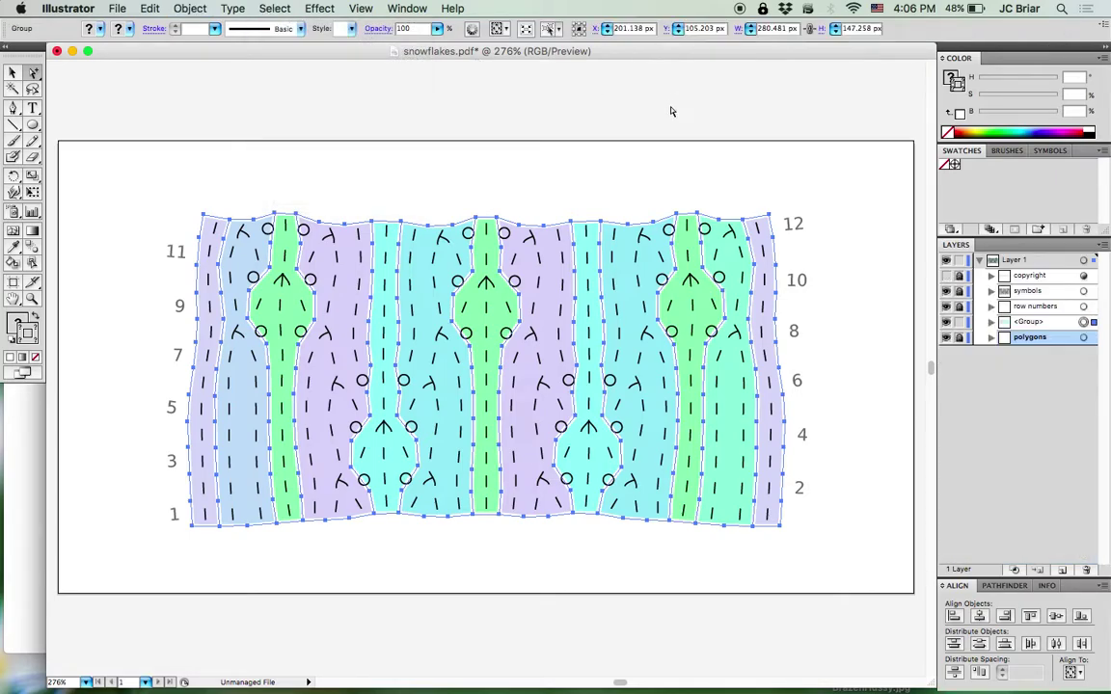
{"action": "double_click", "coordinate": [1025, 322]}
{"action": "type", "text": "s"}
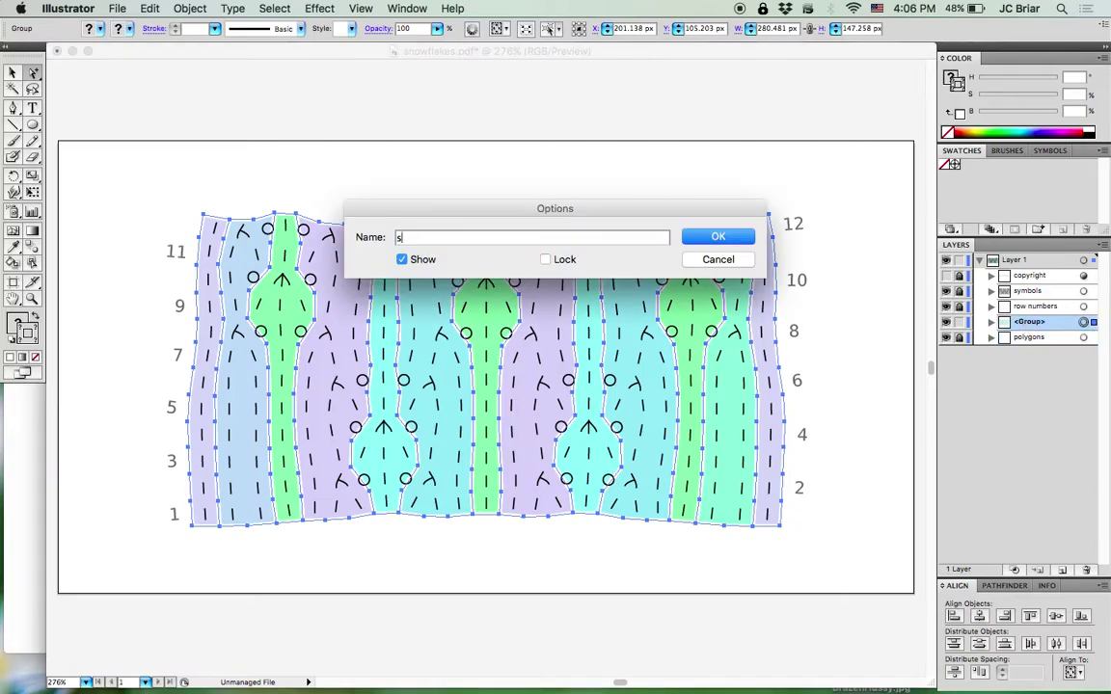
{"action": "type", "text": "ections"}
{"action": "key", "text": "Return"}
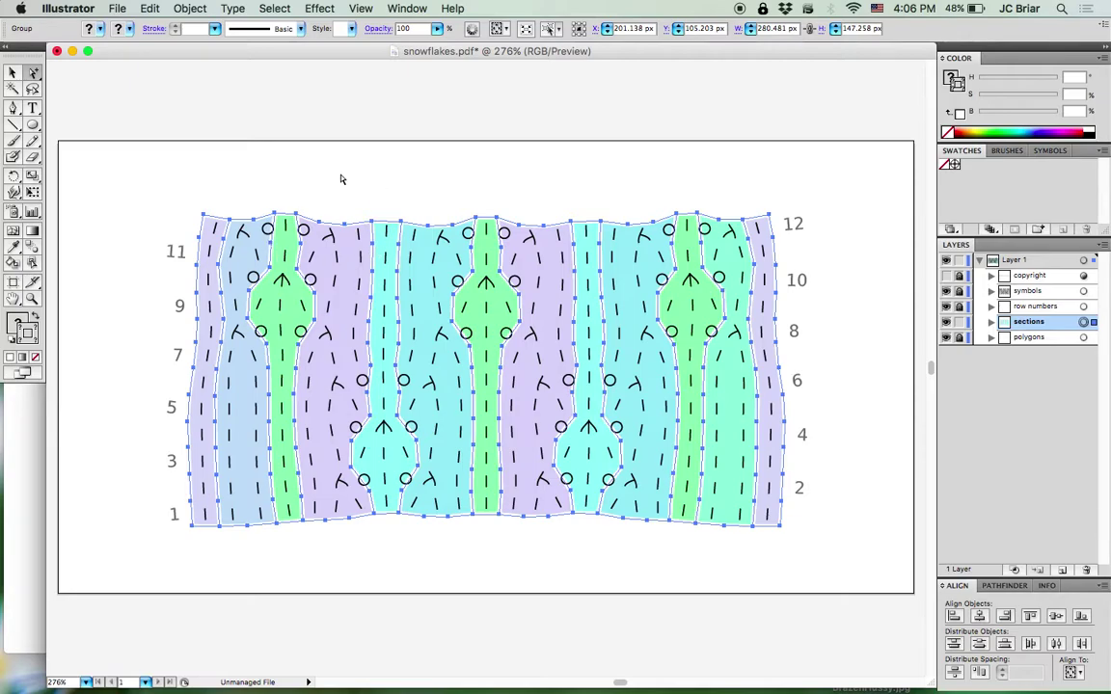
Save the light blue, green and lavender column fills as three new swatches
{"action": "left_click", "coordinate": [229, 193]}
{"action": "left_click", "coordinate": [245, 260]}
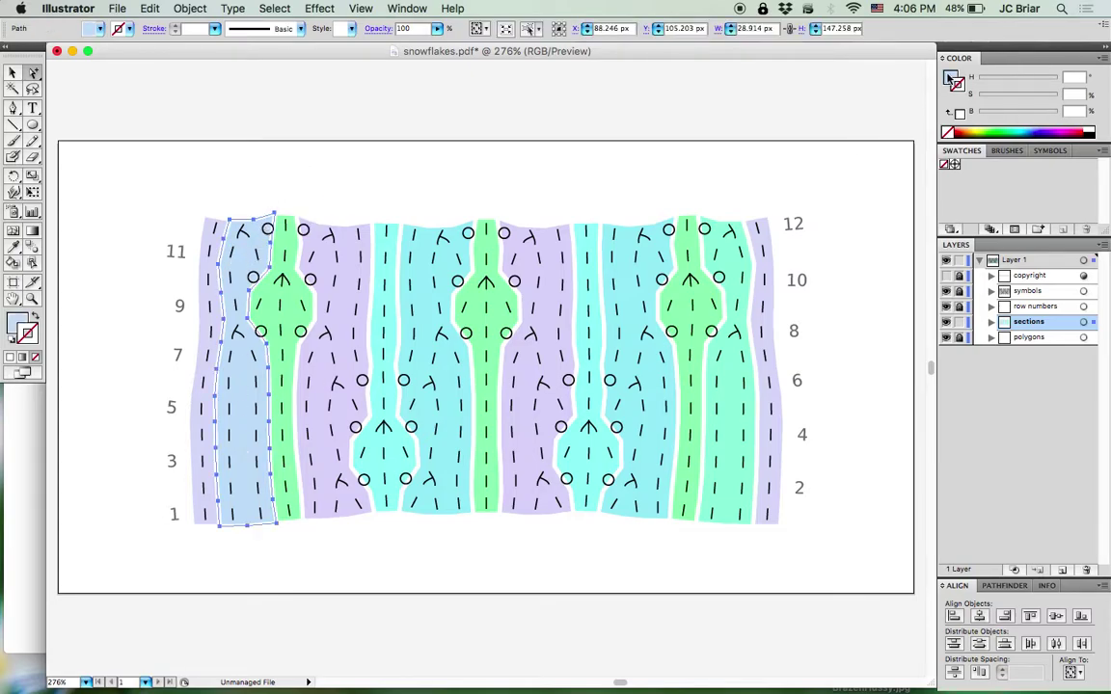
{"action": "left_click", "coordinate": [949, 76]}
{"action": "left_click_drag", "start_coordinate": [950, 76], "coordinate": [990, 194]}
{"action": "left_click", "coordinate": [273, 265]}
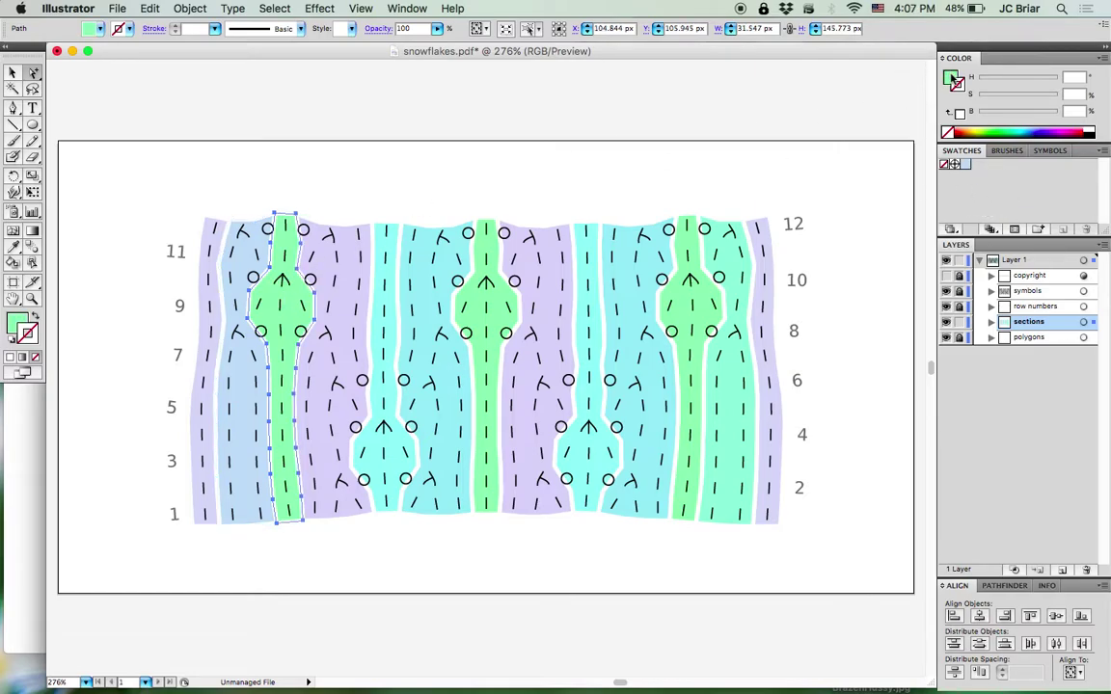
{"action": "left_click_drag", "start_coordinate": [950, 77], "coordinate": [1003, 167]}
{"action": "left_click", "coordinate": [314, 258]}
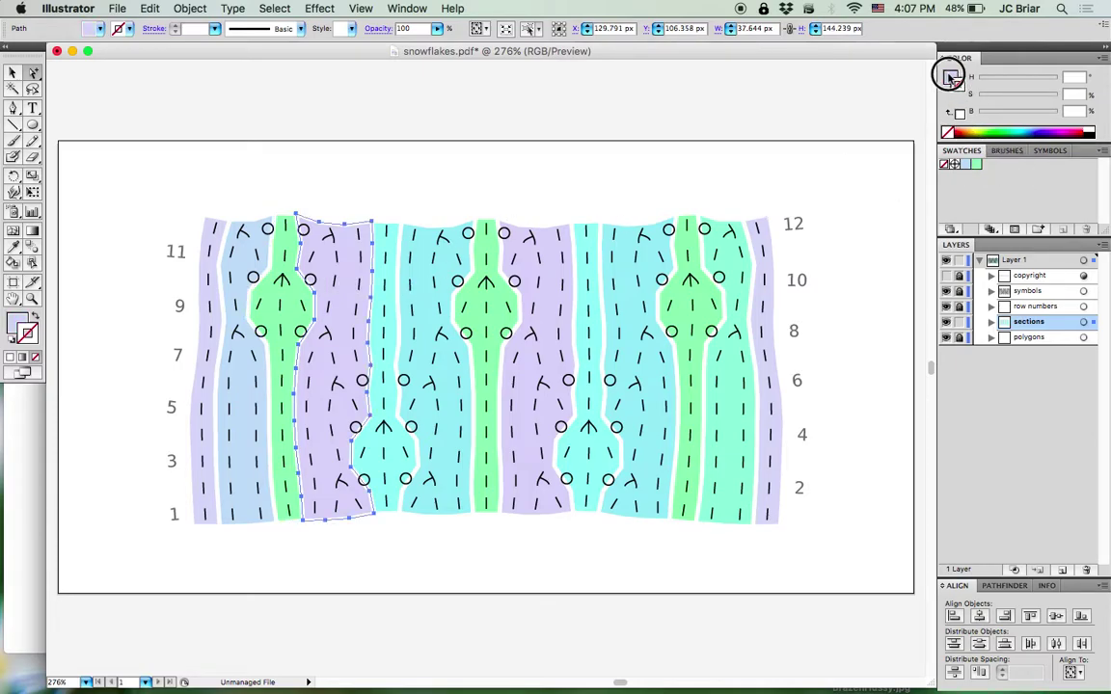
{"action": "left_click_drag", "start_coordinate": [950, 77], "coordinate": [1017, 176]}
{"action": "left_click", "coordinate": [959, 324]}
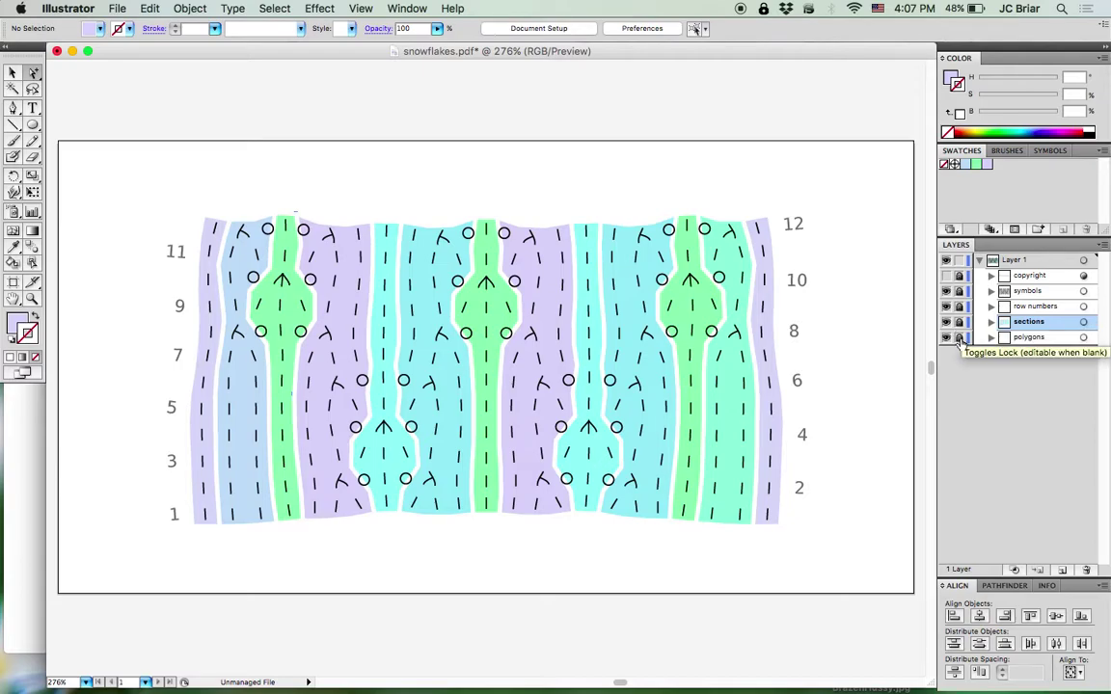
Group the left-edge stitch polygons and name the group 'left edge group'
{"action": "left_click", "coordinate": [990, 338]}
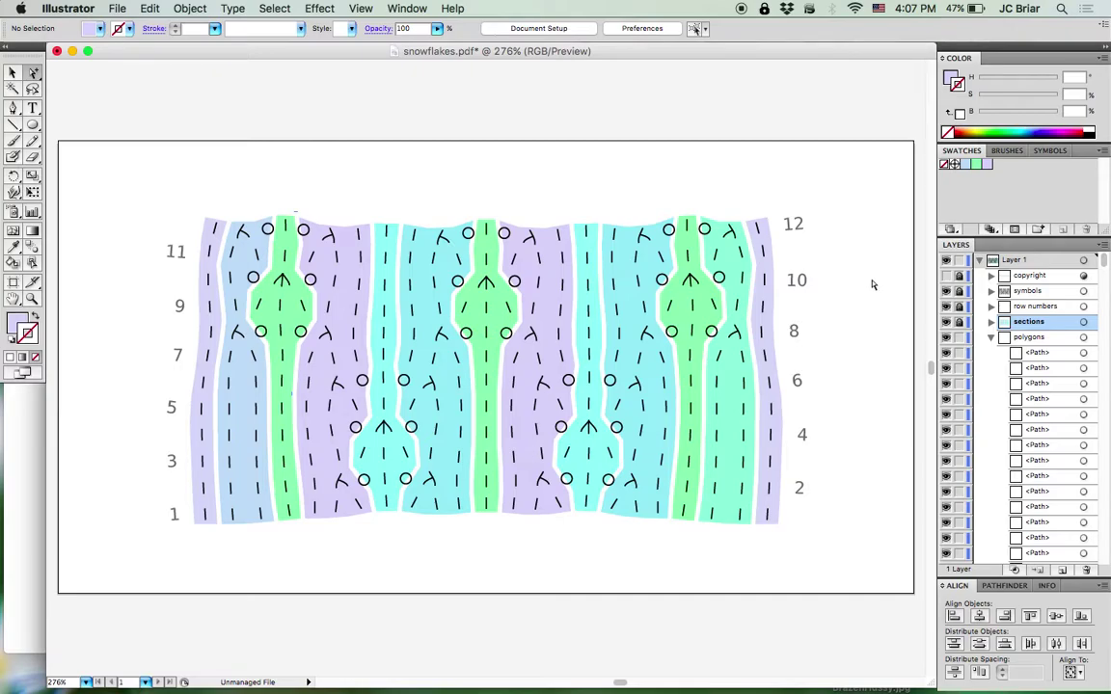
{"action": "left_click_drag", "start_coordinate": [154, 183], "coordinate": [261, 548]}
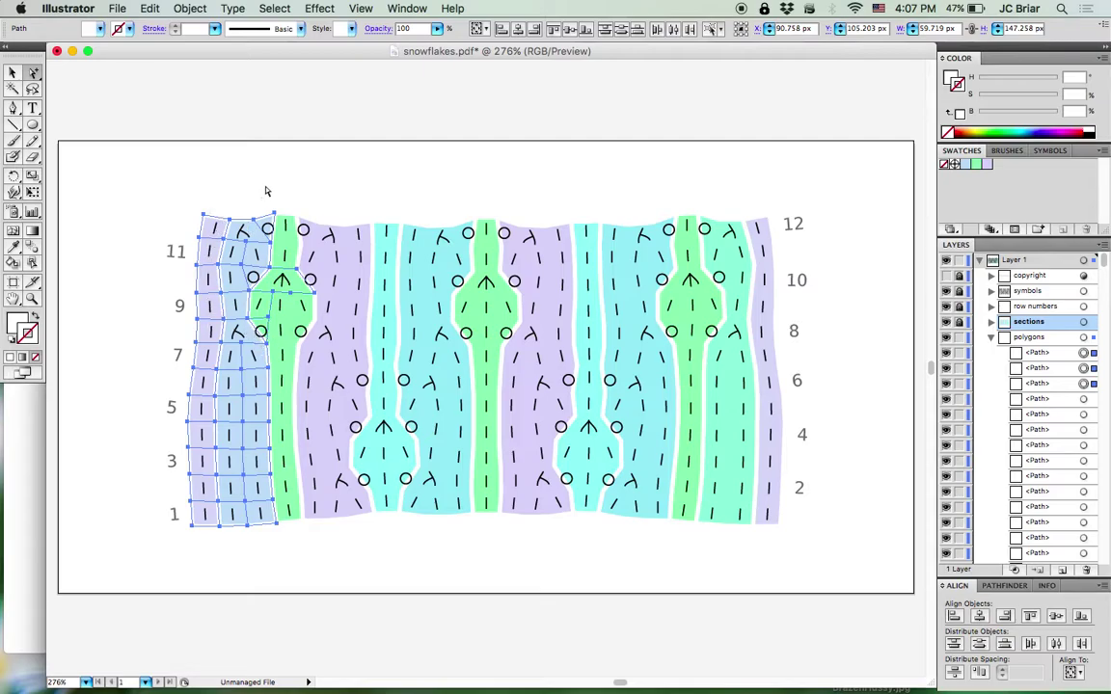
{"action": "left_click", "coordinate": [268, 282], "text": "shift"}
{"action": "key", "text": "super+g"}
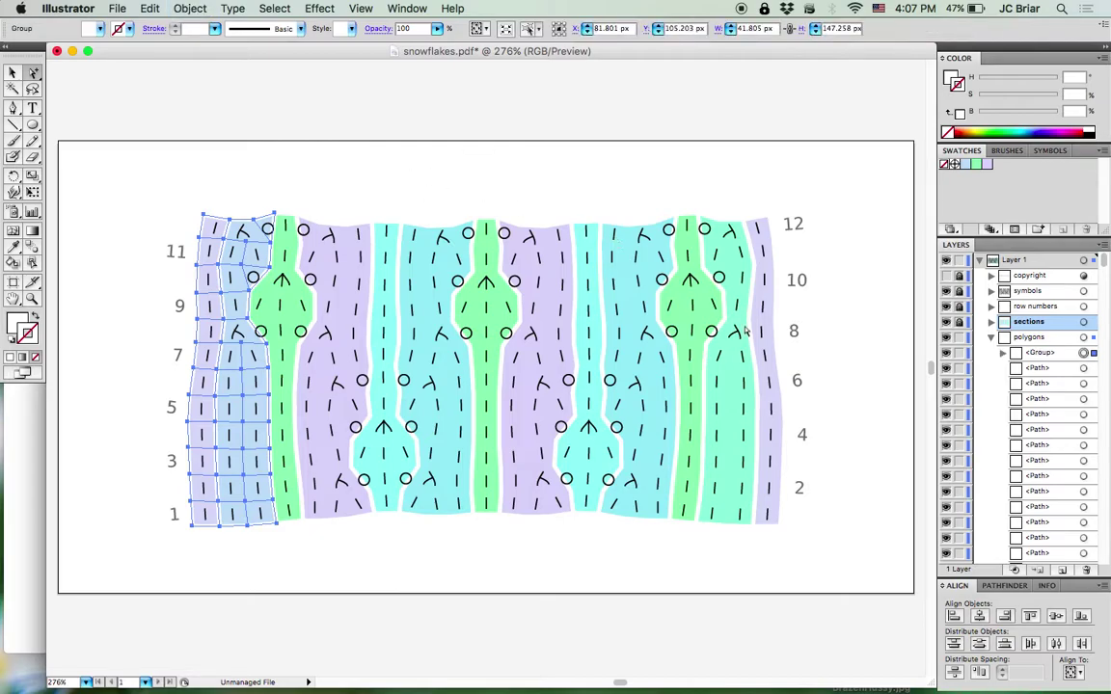
{"action": "double_click", "coordinate": [1039, 354]}
{"action": "type", "text": "left edge group"}
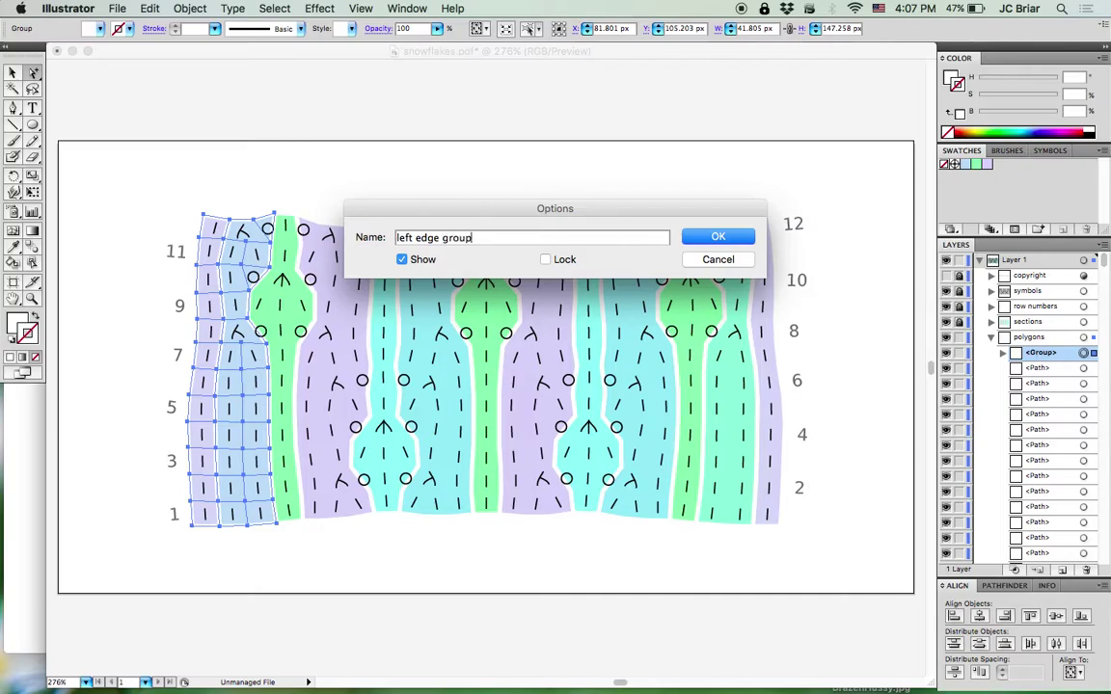
{"action": "key", "text": "Return"}
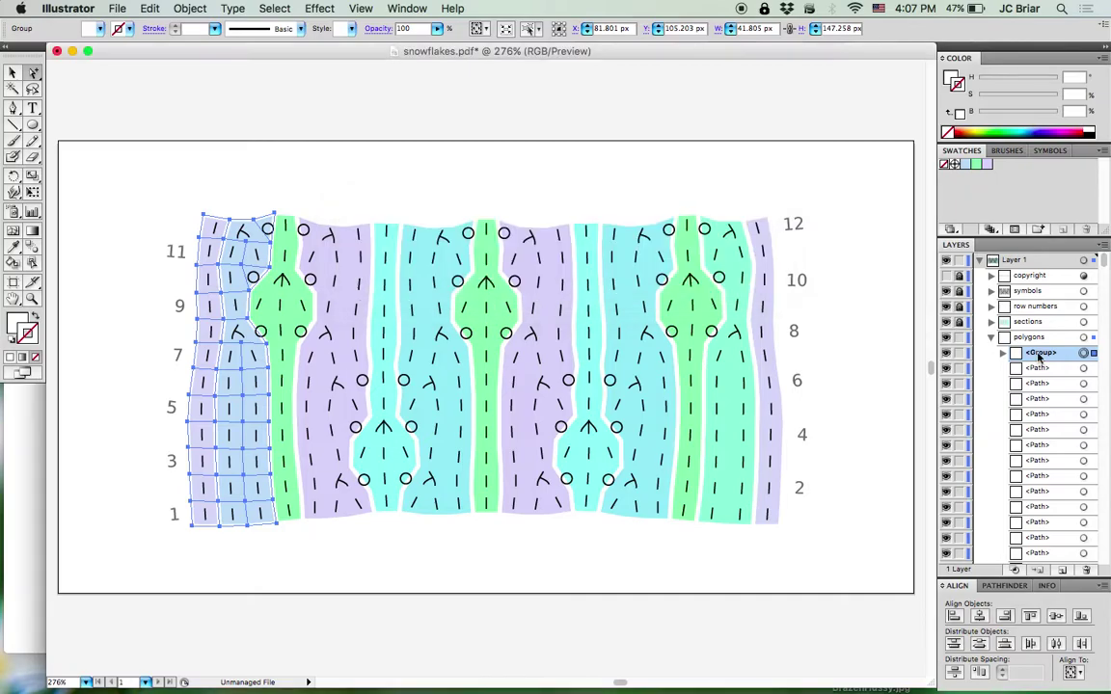
Give the left edge group no stroke and a light blue fill, then lock it
{"action": "left_click", "coordinate": [964, 166]}
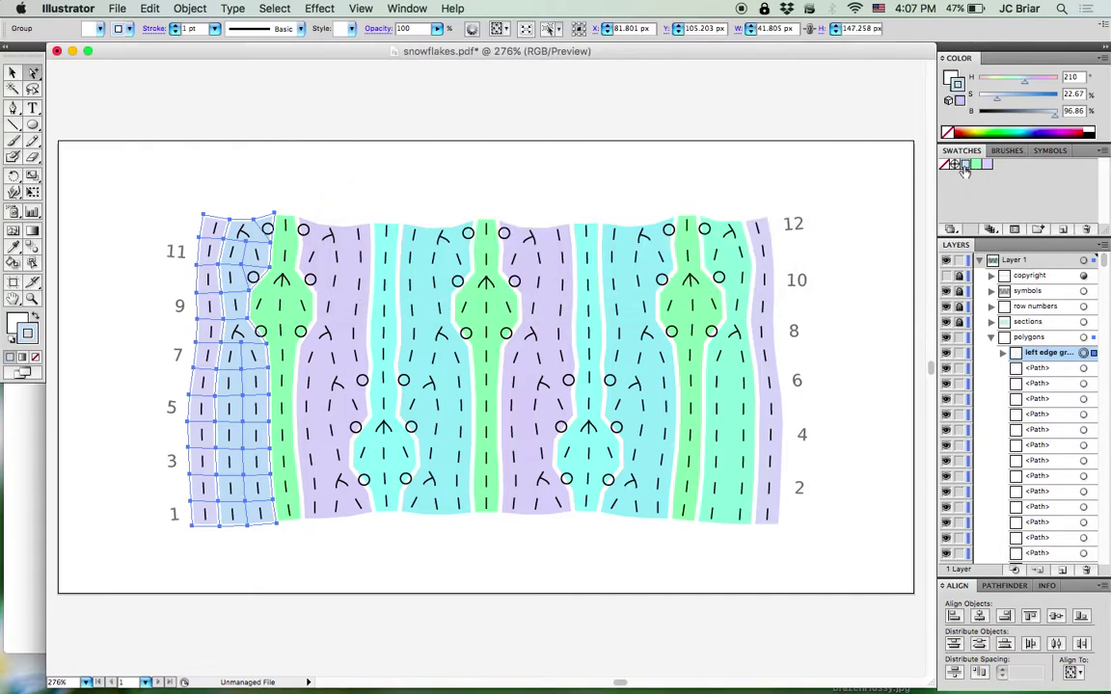
{"action": "left_click", "coordinate": [947, 323]}
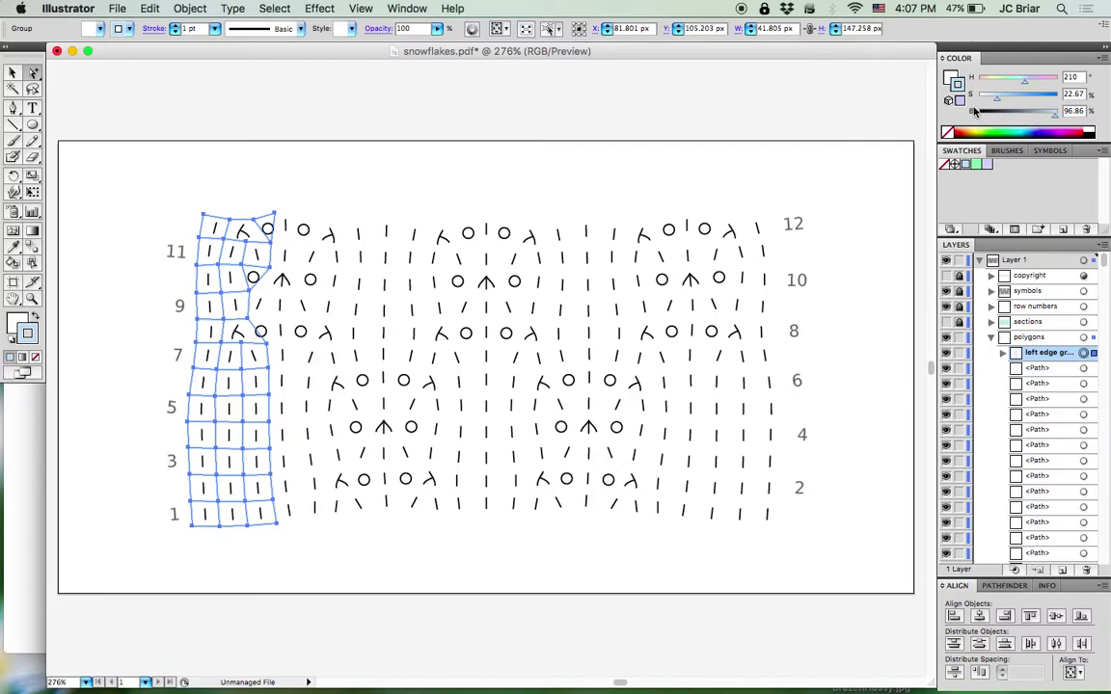
{"action": "left_click", "coordinate": [947, 132]}
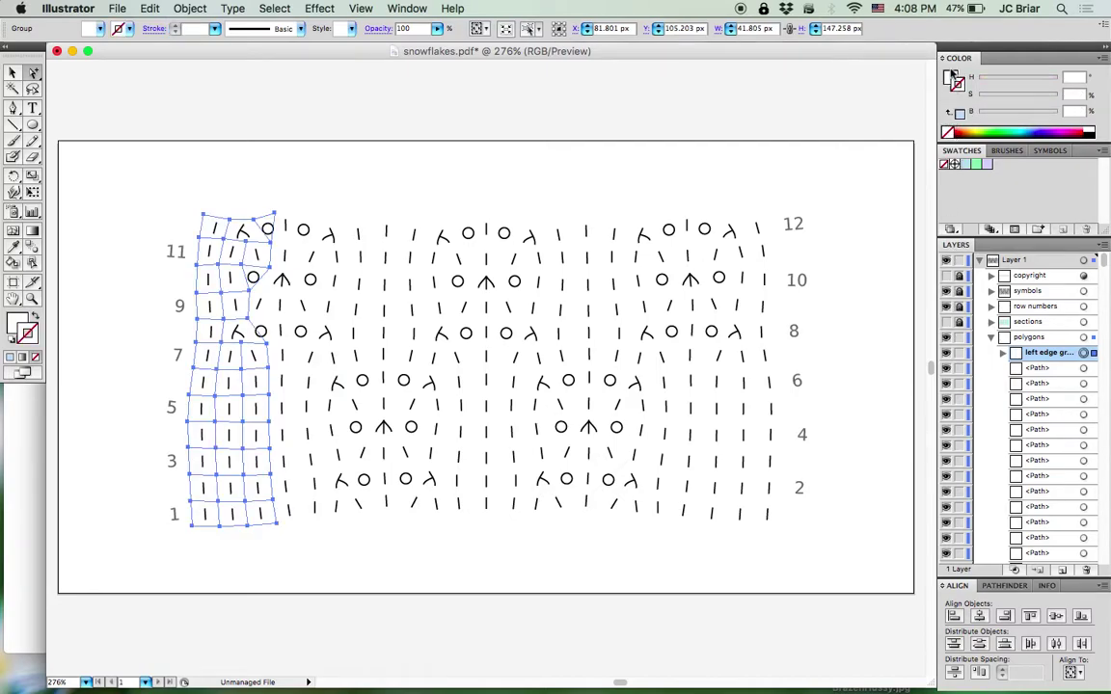
{"action": "left_click", "coordinate": [951, 78]}
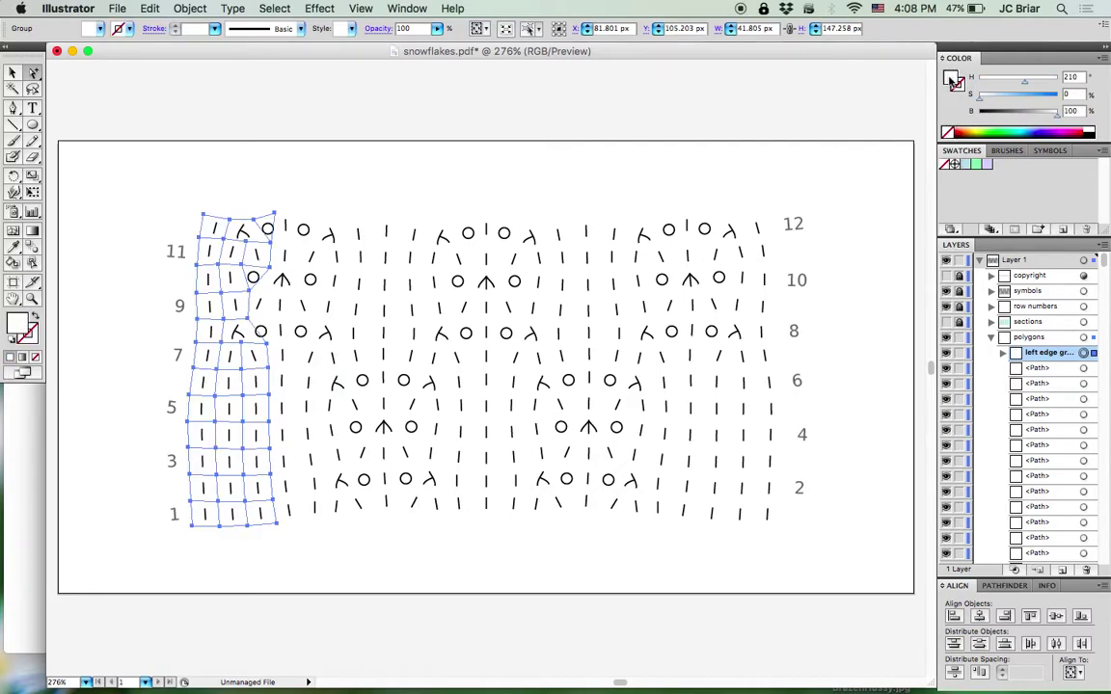
{"action": "left_click", "coordinate": [974, 165]}
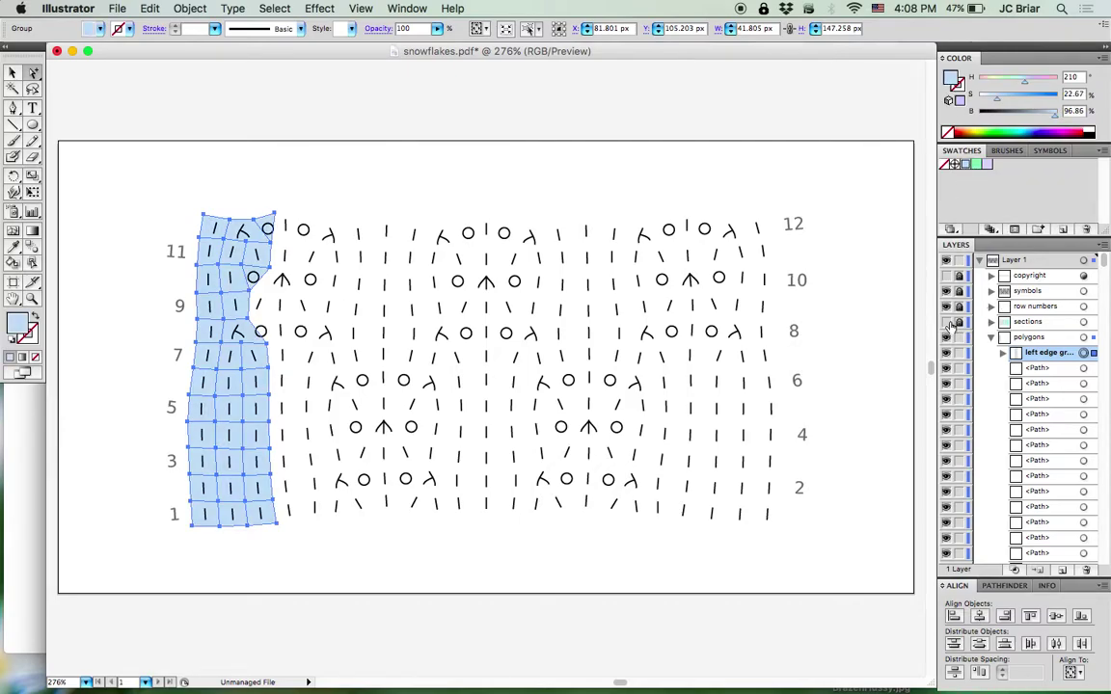
{"action": "left_click", "coordinate": [947, 322]}
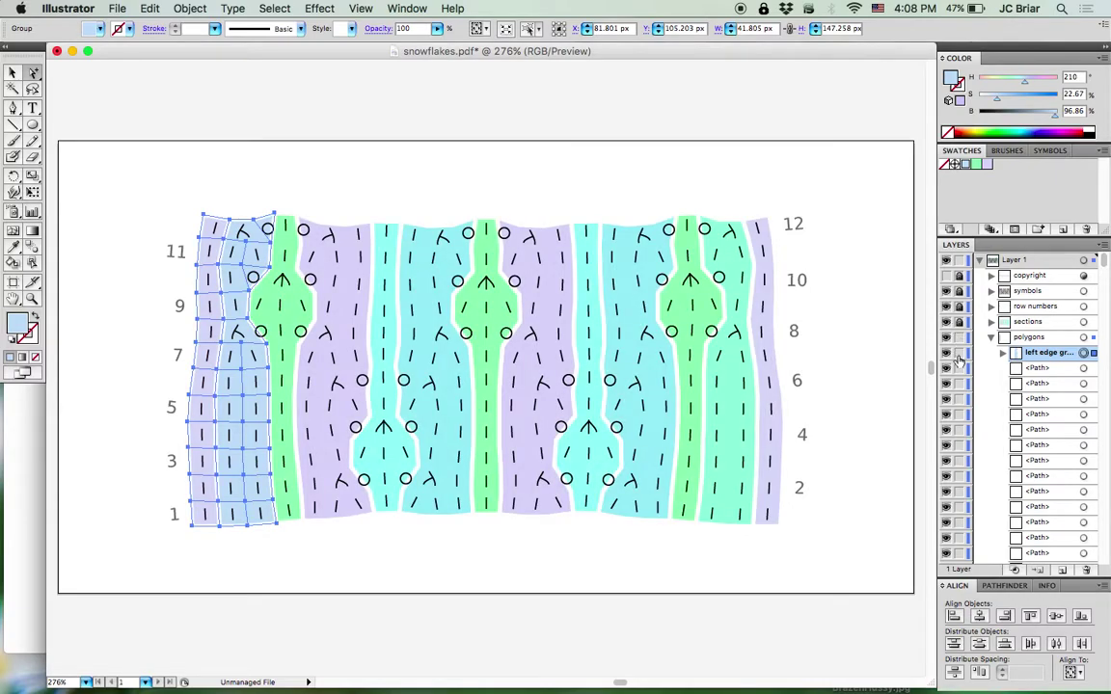
{"action": "left_click", "coordinate": [959, 353]}
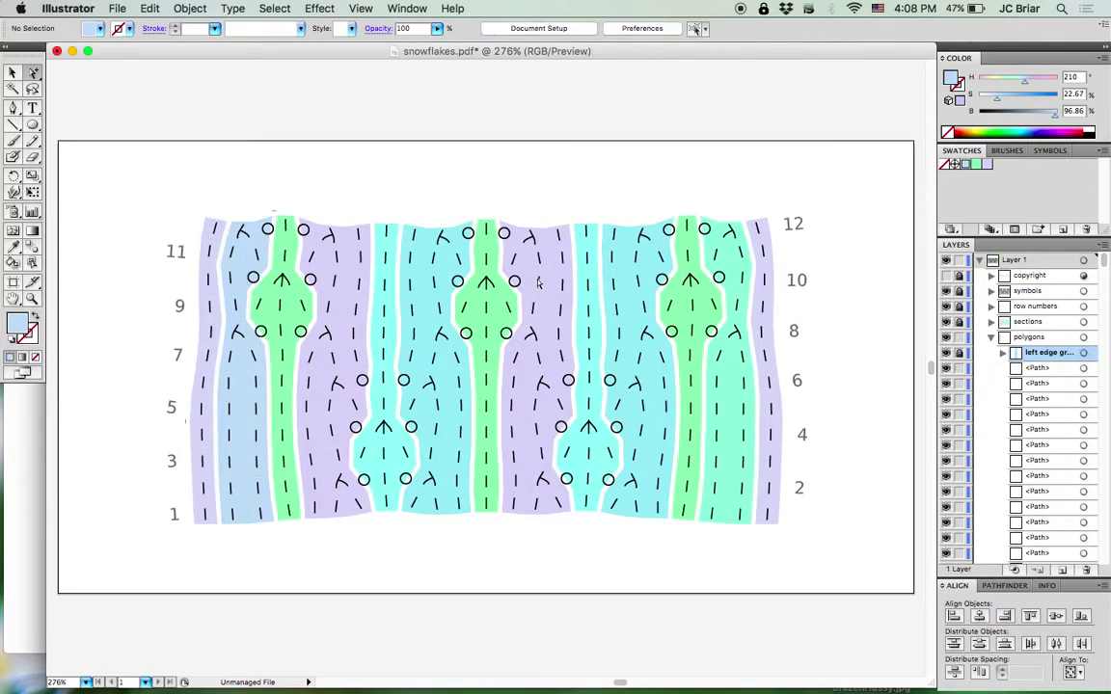
{"action": "left_click_drag", "start_coordinate": [203, 178], "coordinate": [288, 359]}
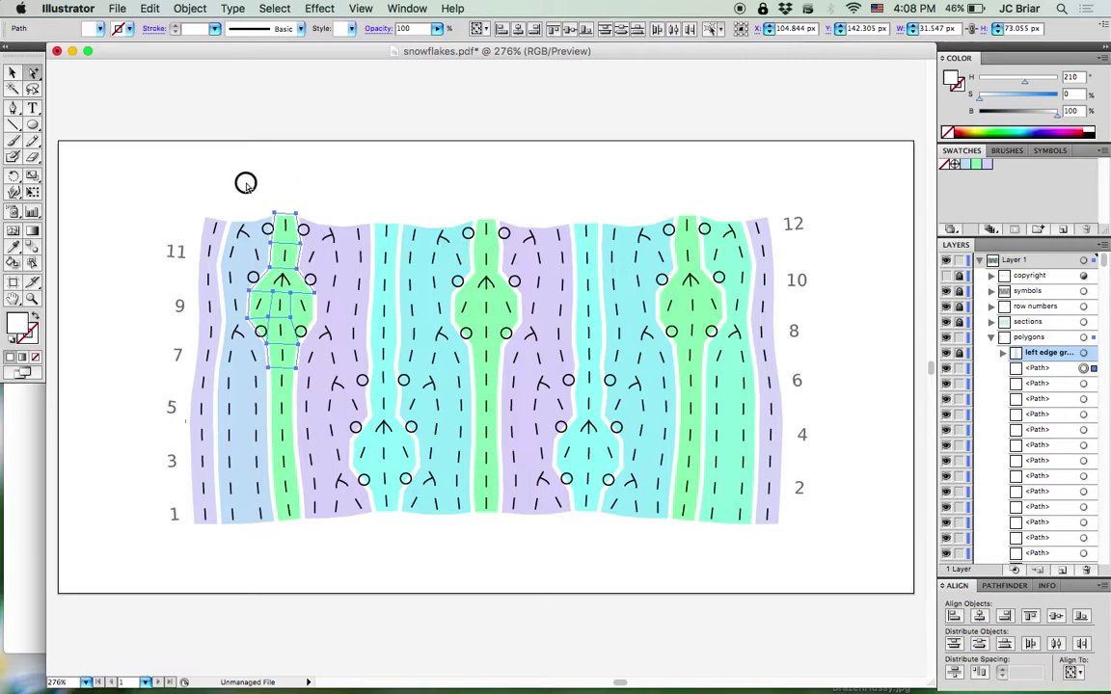
Group the first repeat's polygons as 'first repeat', fill them light green, and lock the group
{"action": "left_click_drag", "start_coordinate": [246, 182], "coordinate": [450, 557]}
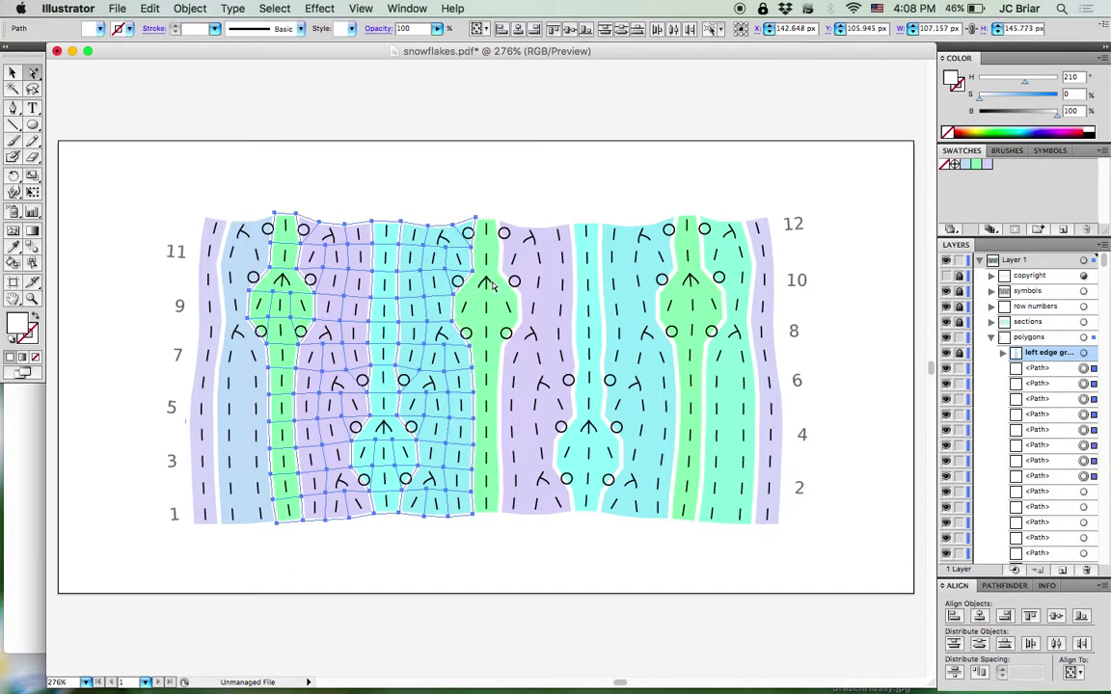
{"action": "key", "text": "super+g"}
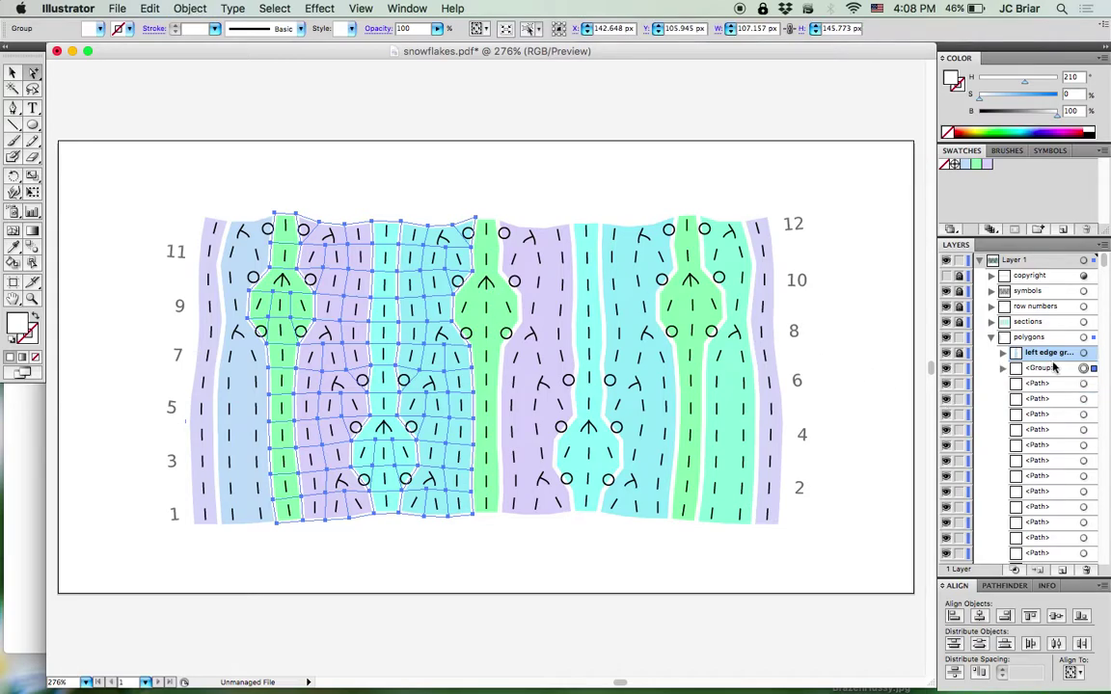
{"action": "double_click", "coordinate": [1041, 368]}
{"action": "type", "text": "first repeat"}
{"action": "key", "text": "Return"}
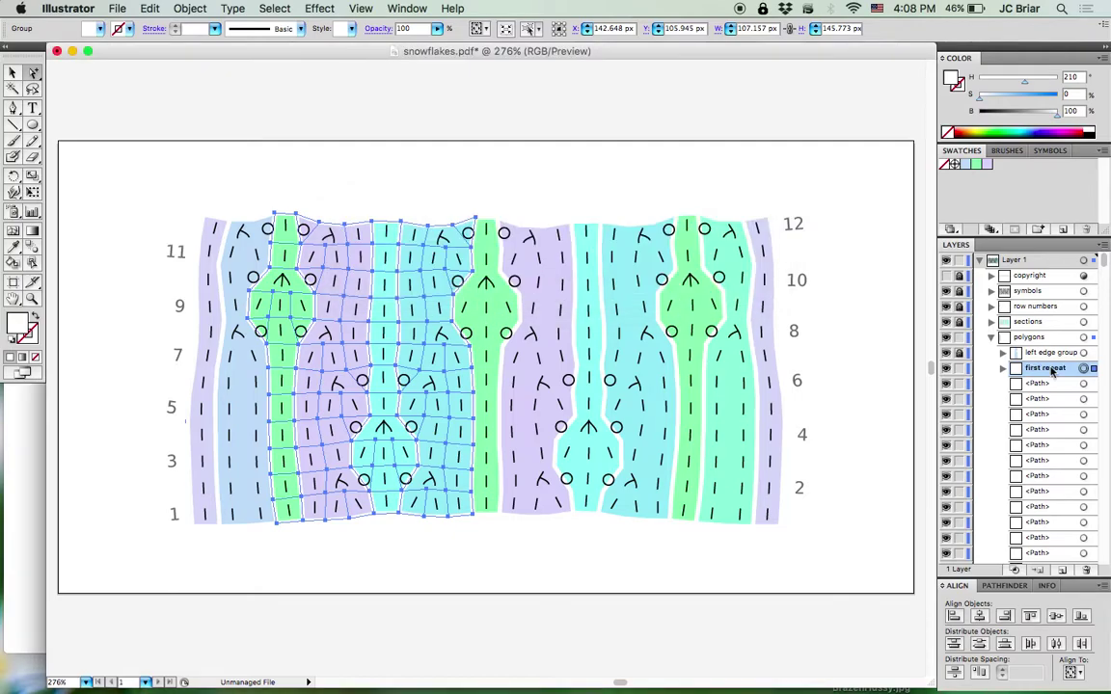
{"action": "left_click", "coordinate": [974, 165]}
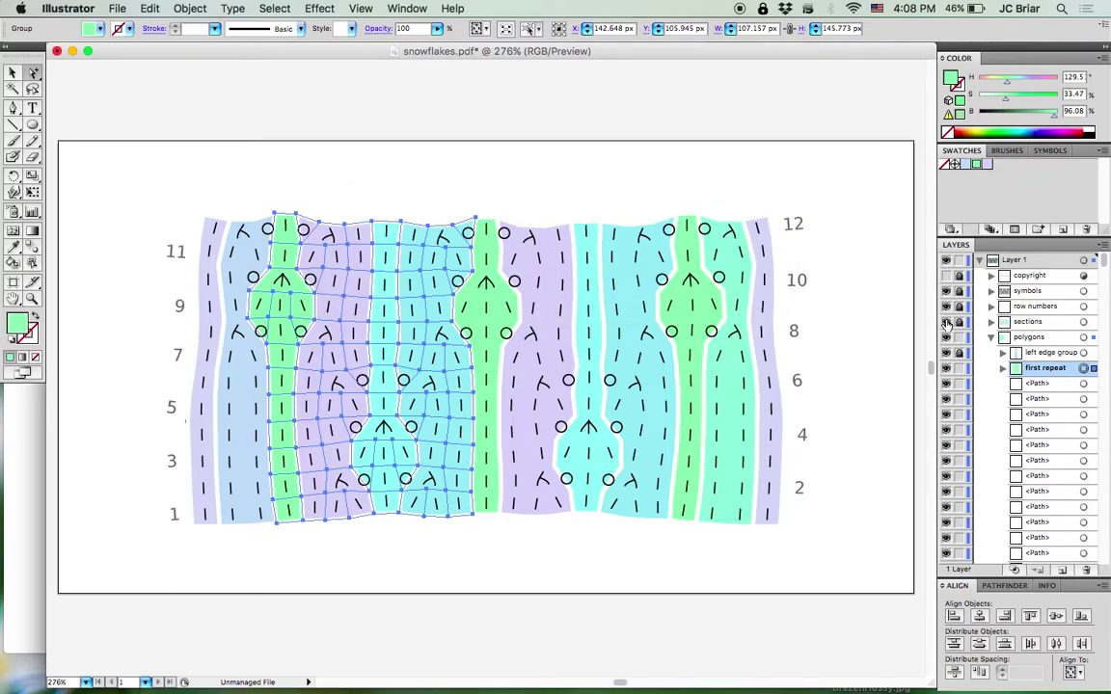
{"action": "left_click", "coordinate": [947, 323]}
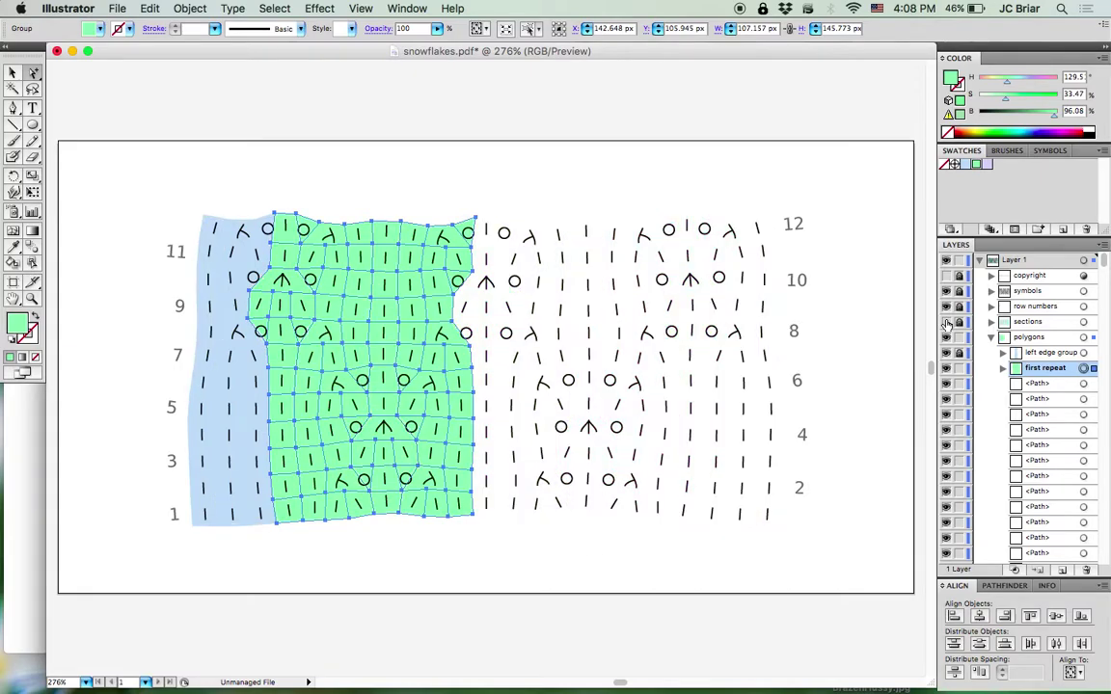
{"action": "left_click", "coordinate": [946, 322]}
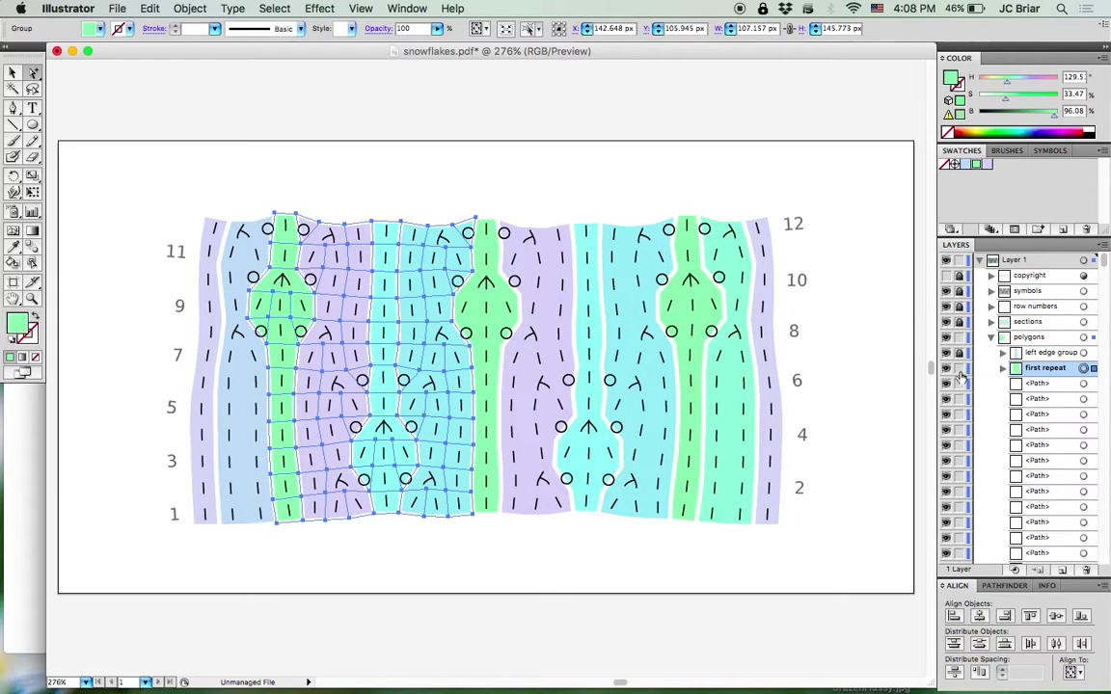
{"action": "left_click", "coordinate": [959, 370]}
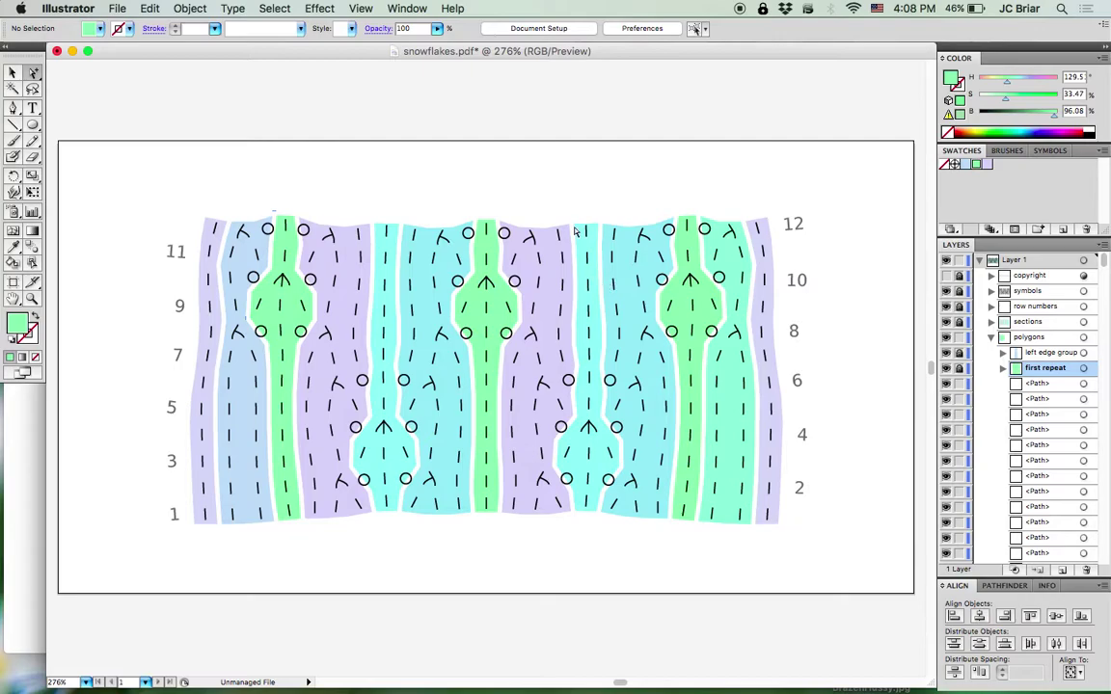
{"action": "key", "text": "super+space"}
Group the second pattern repeat's polygons and name the group 'second repeat'
{"action": "left_click_drag", "start_coordinate": [411, 173], "coordinate": [664, 578]}
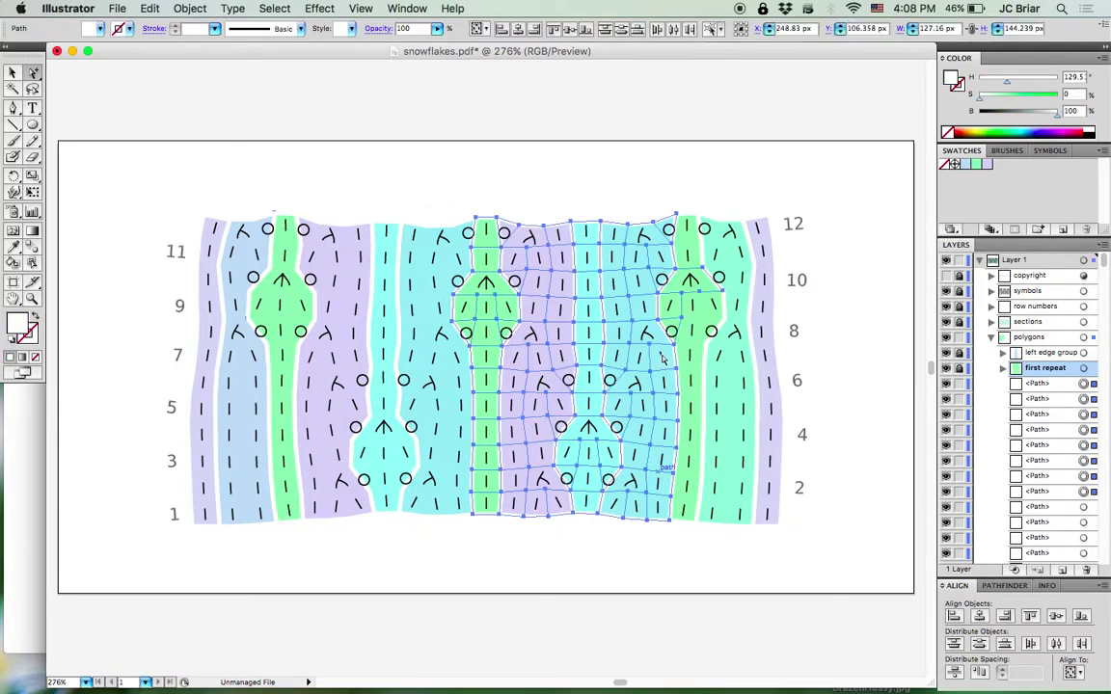
{"action": "left_click", "coordinate": [688, 280], "text": "shift"}
{"action": "key", "text": "super+g"}
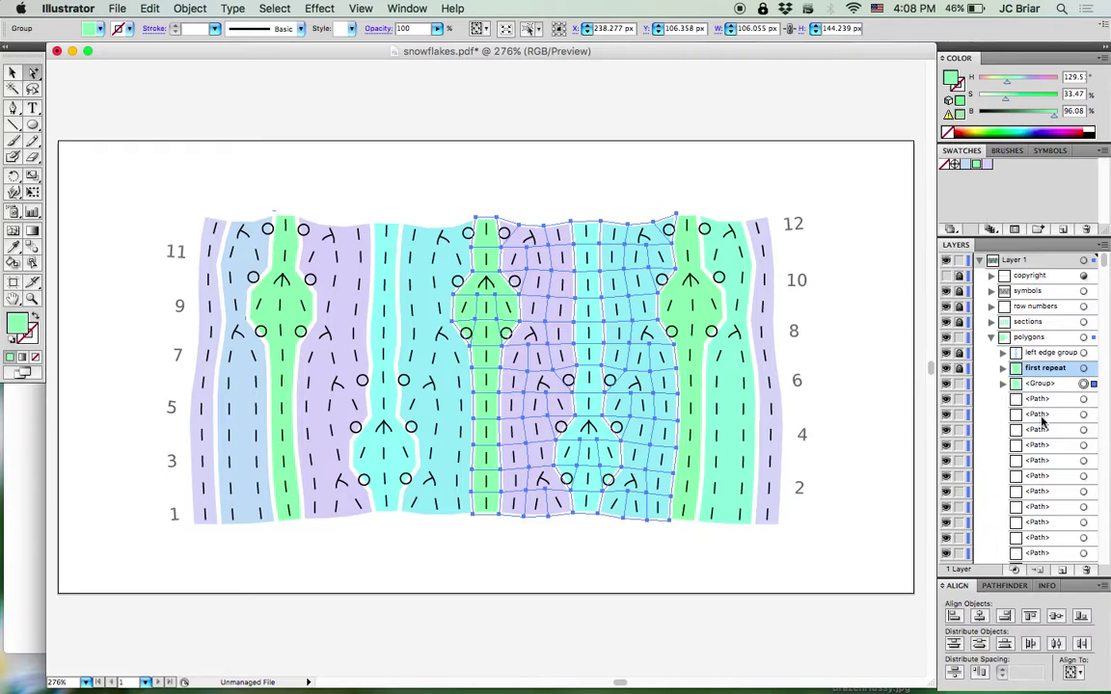
{"action": "double_click", "coordinate": [1041, 384]}
{"action": "type", "text": "second repeat"}
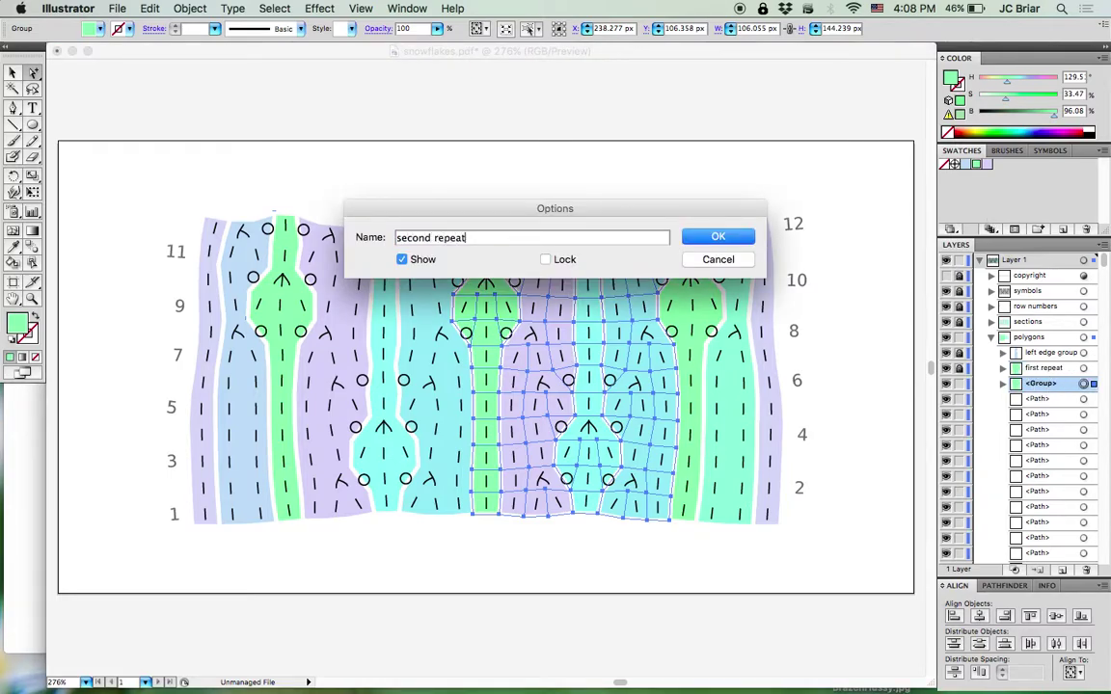
{"action": "key", "text": "Return"}
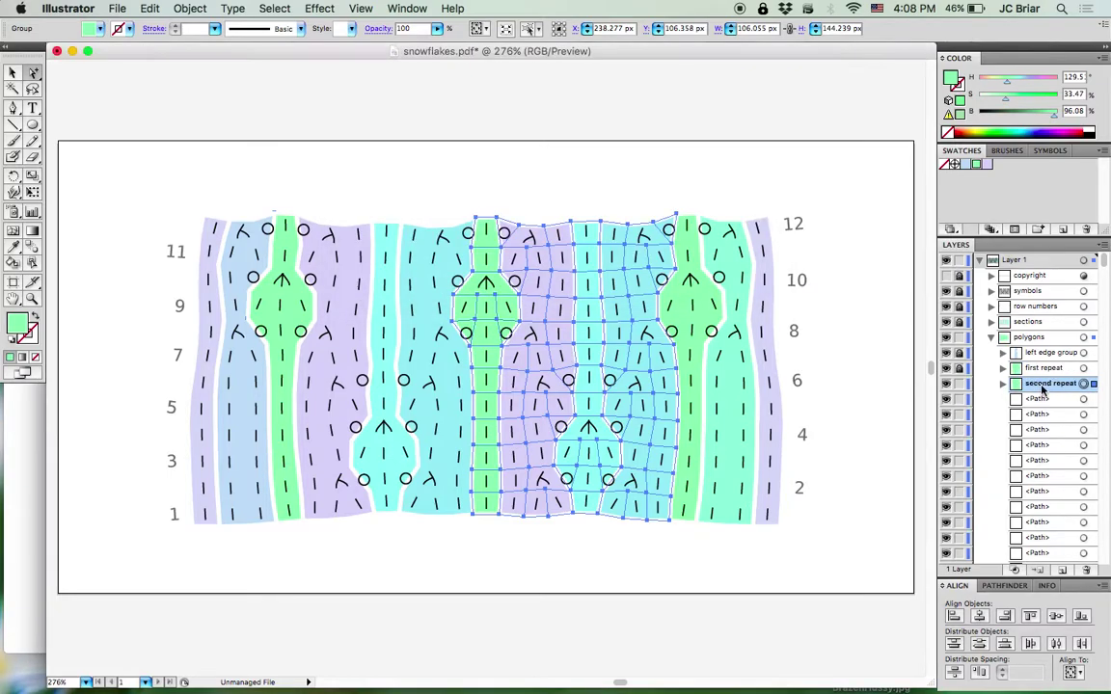
{"action": "left_click", "coordinate": [641, 193]}
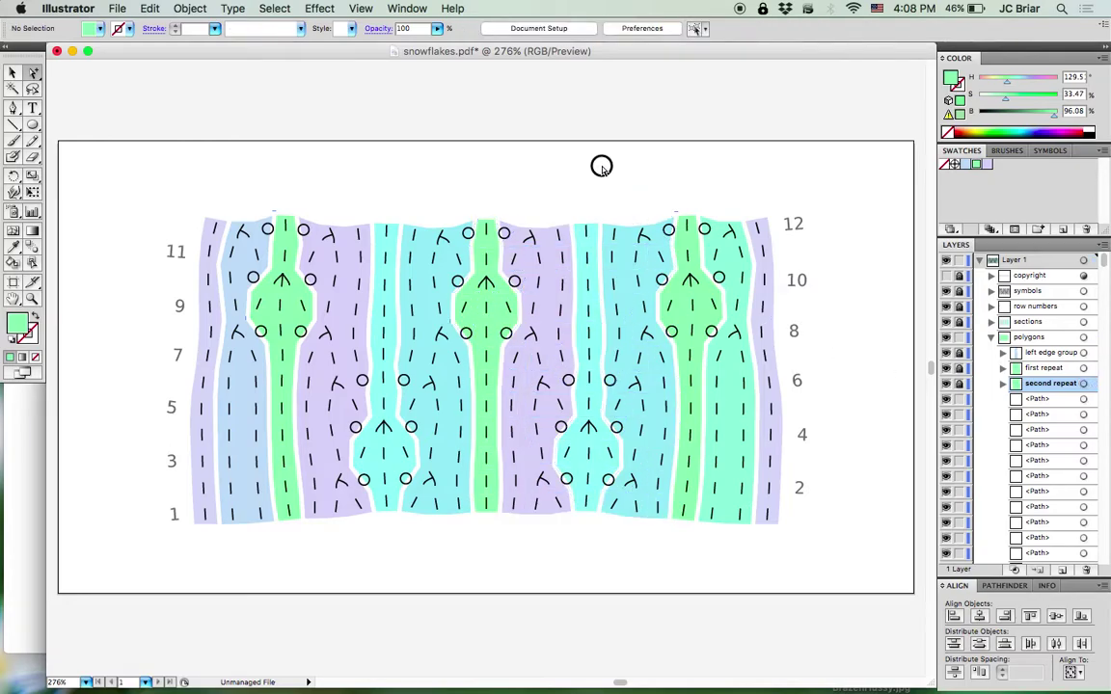
{"action": "left_click_drag", "start_coordinate": [600, 166], "coordinate": [838, 565]}
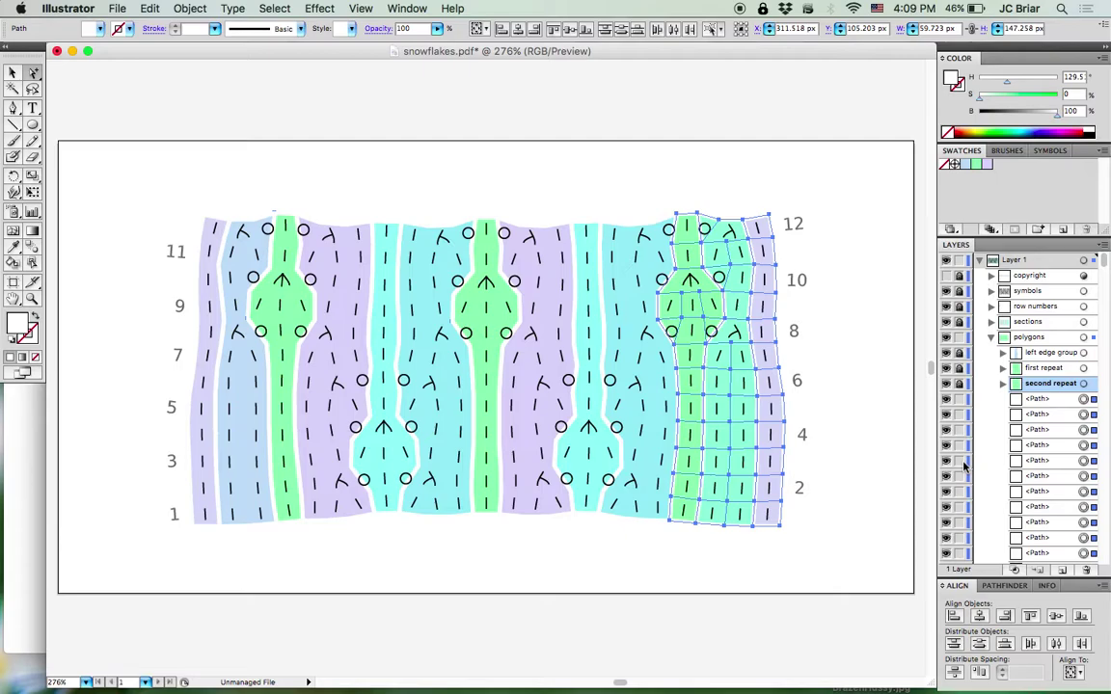
Group the right-edge paths as 'right edge group', fill it lavender, and hide the sections layer
{"action": "key", "text": "super+g"}
{"action": "double_click", "coordinate": [1041, 398]}
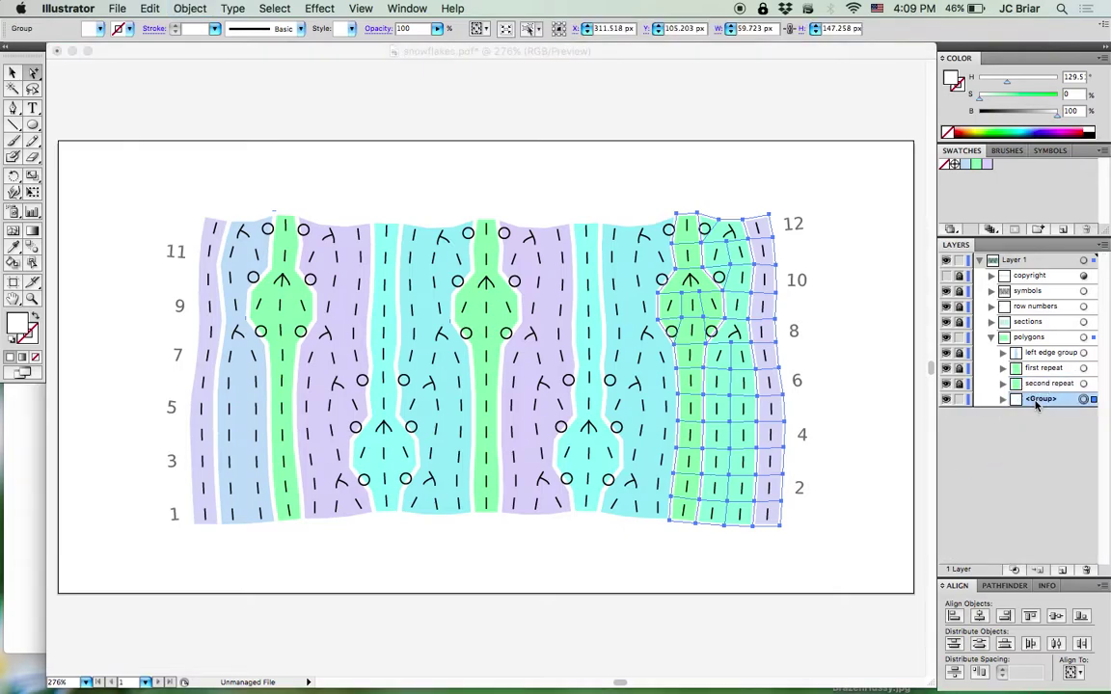
{"action": "type", "text": "right edge group"}
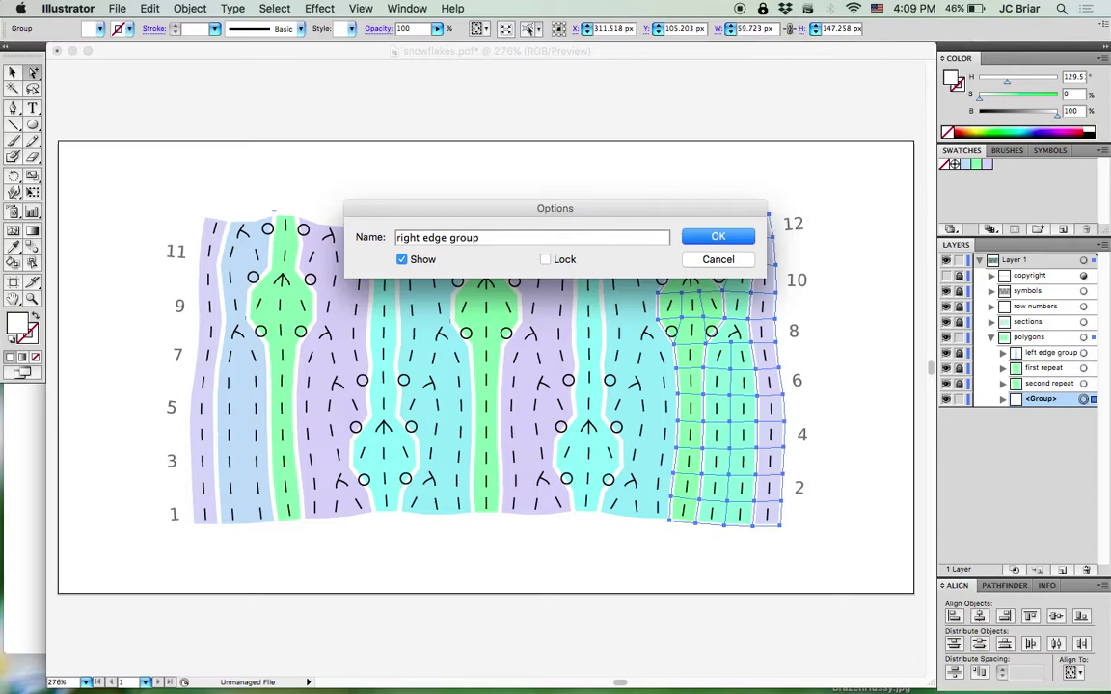
{"action": "key", "text": "Return"}
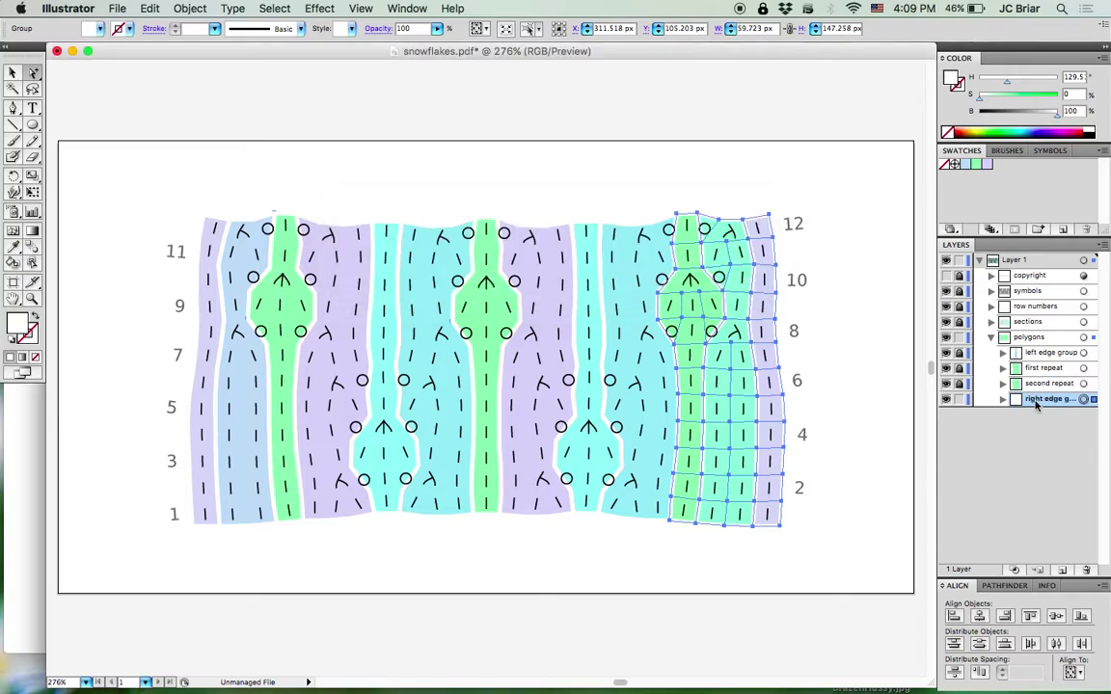
{"action": "left_click", "coordinate": [986, 164]}
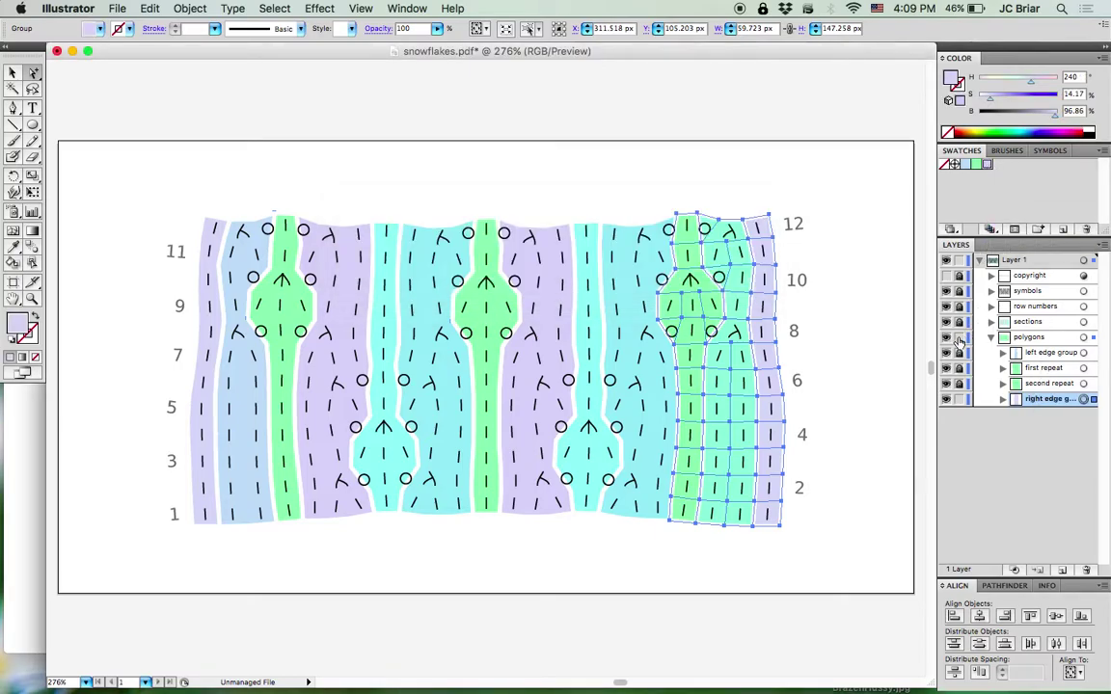
{"action": "left_click", "coordinate": [946, 323]}
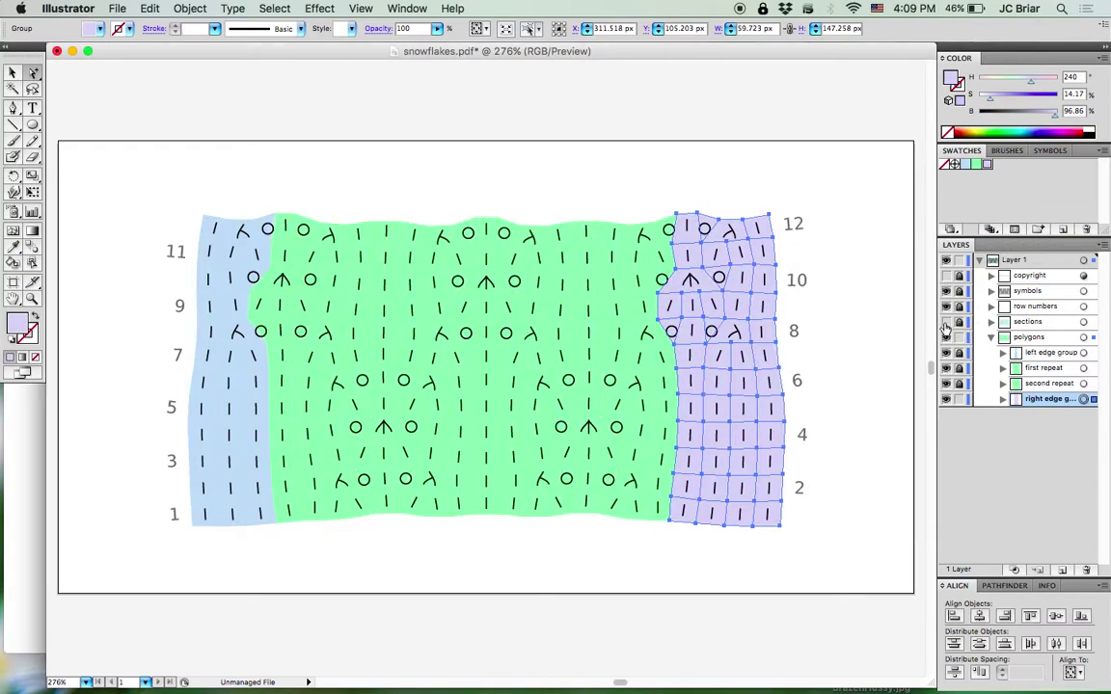
{"action": "left_click", "coordinate": [836, 123]}
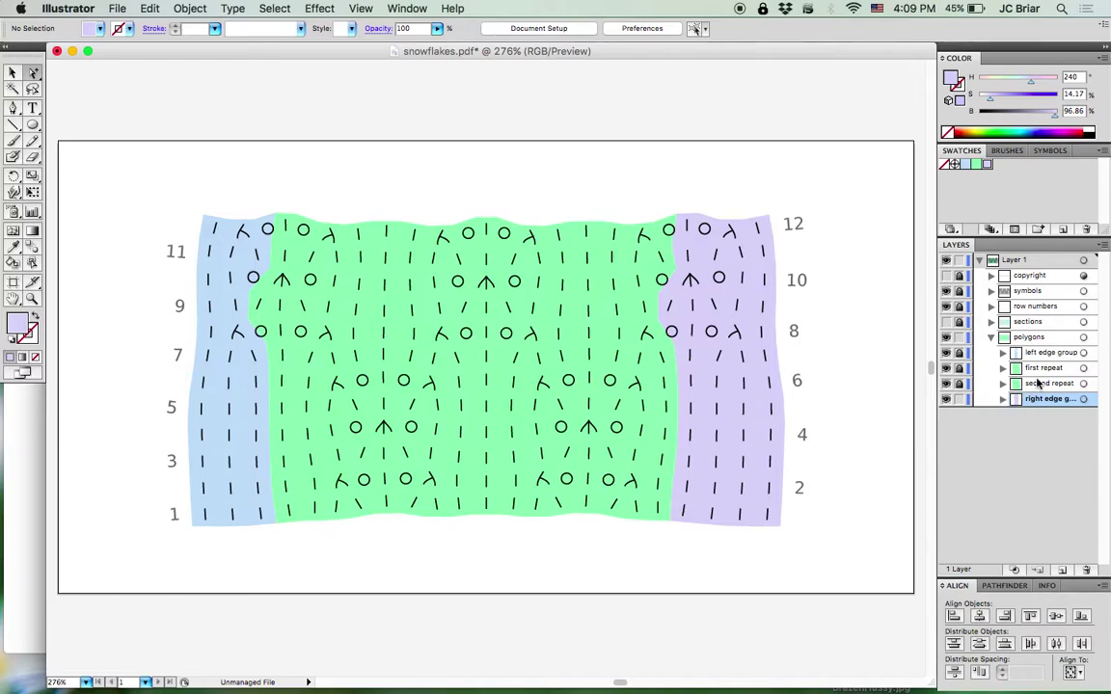
Toggle the locks on the left edge and first repeat groups, then give the left edge group a white stroke
{"action": "left_click", "coordinate": [958, 353]}
{"action": "left_click", "coordinate": [958, 368]}
{"action": "left_click", "coordinate": [1082, 353]}
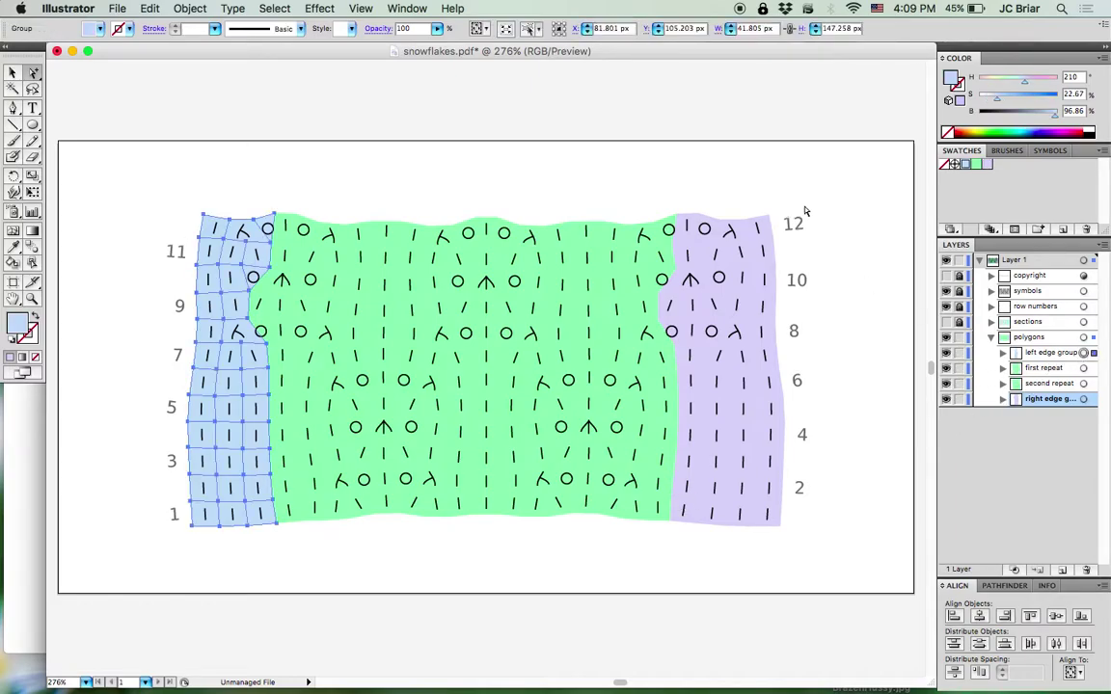
{"action": "left_click", "coordinate": [961, 85]}
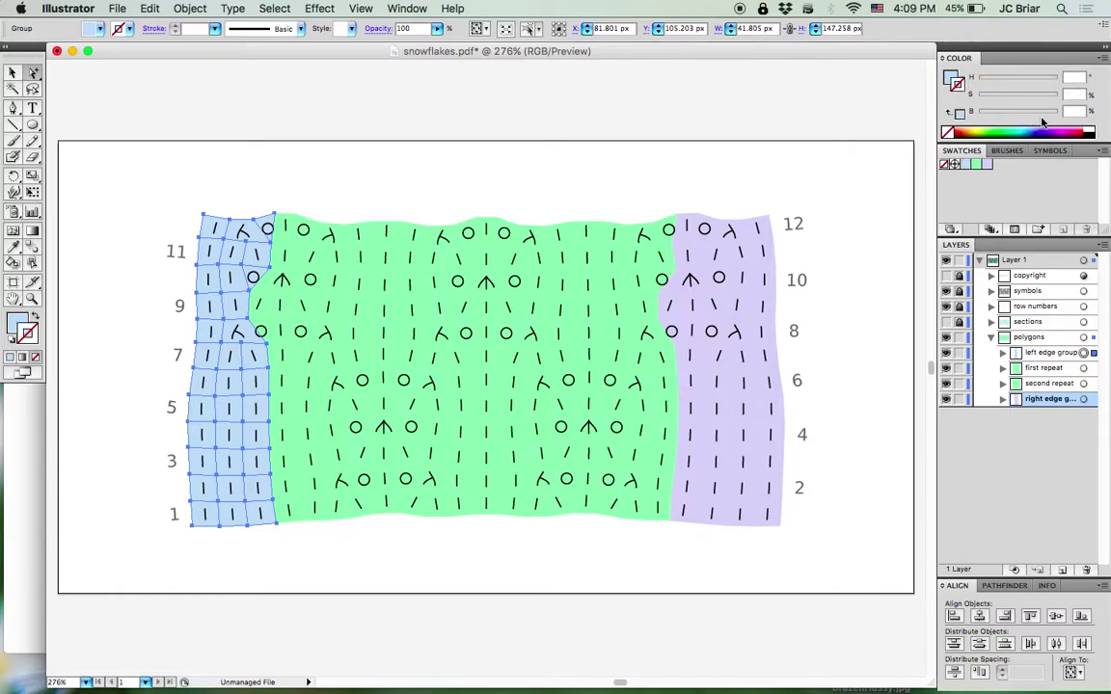
{"action": "left_click", "coordinate": [1090, 131]}
Deselect, undo the white outline on the left edge group, and open the Effect menu
{"action": "left_click", "coordinate": [672, 110]}
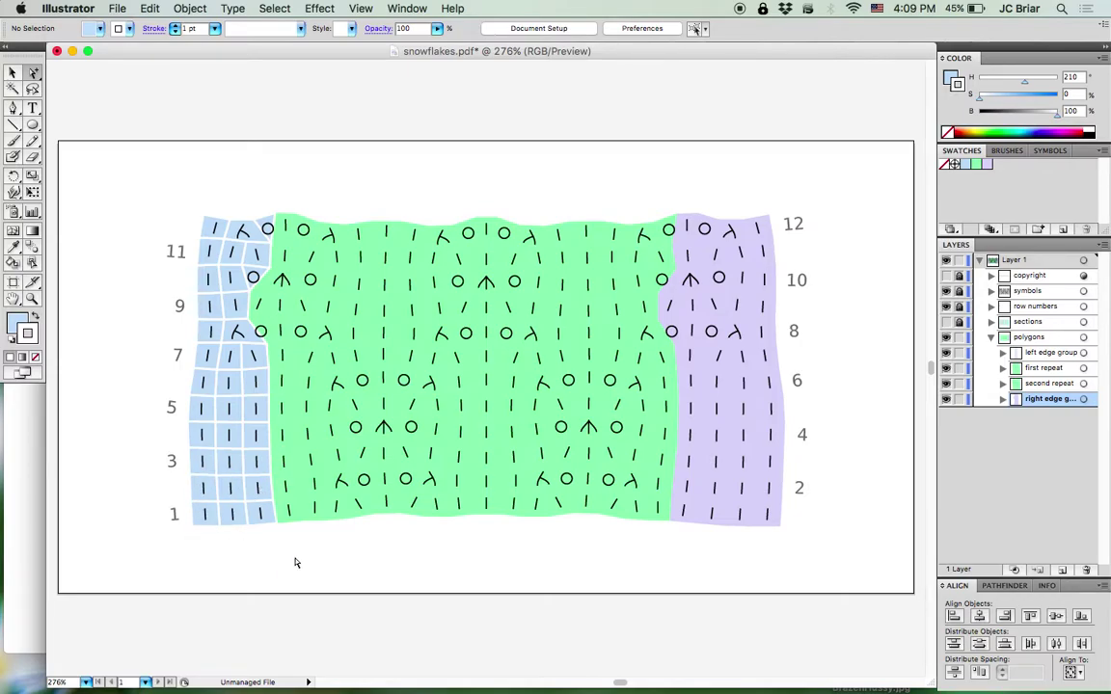
{"action": "key", "text": "super+z"}
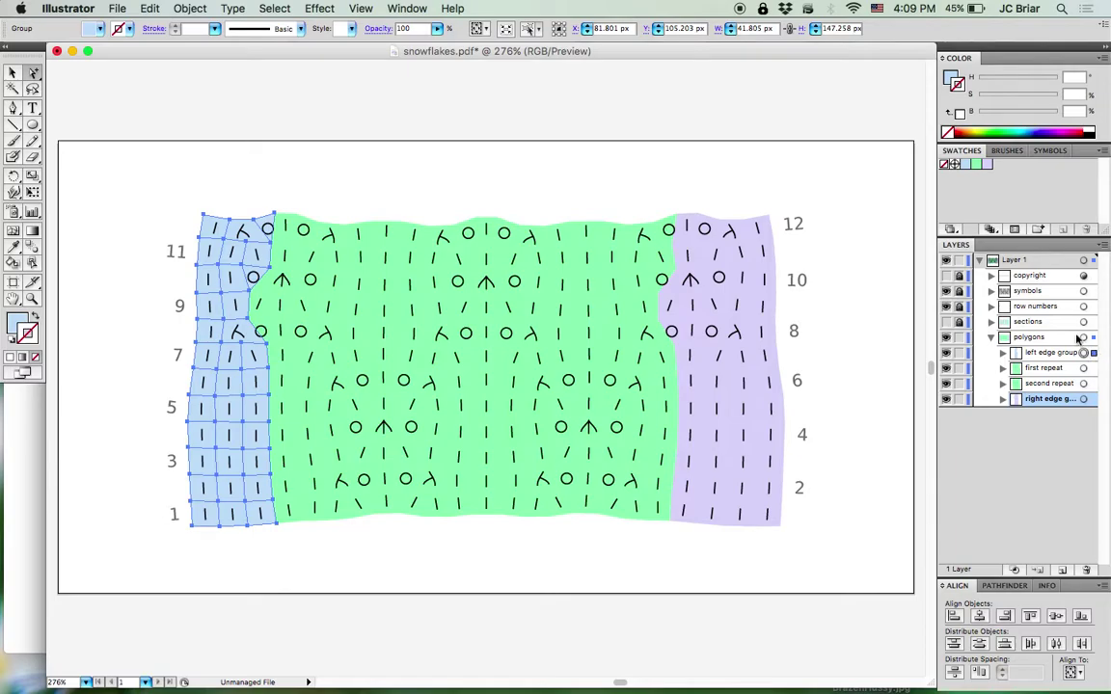
{"action": "left_click", "coordinate": [318, 7]}
Merge the left edge cells with Pathfinder Add and give the shape a white outline
{"action": "mouse_move", "coordinate": [341, 183]}
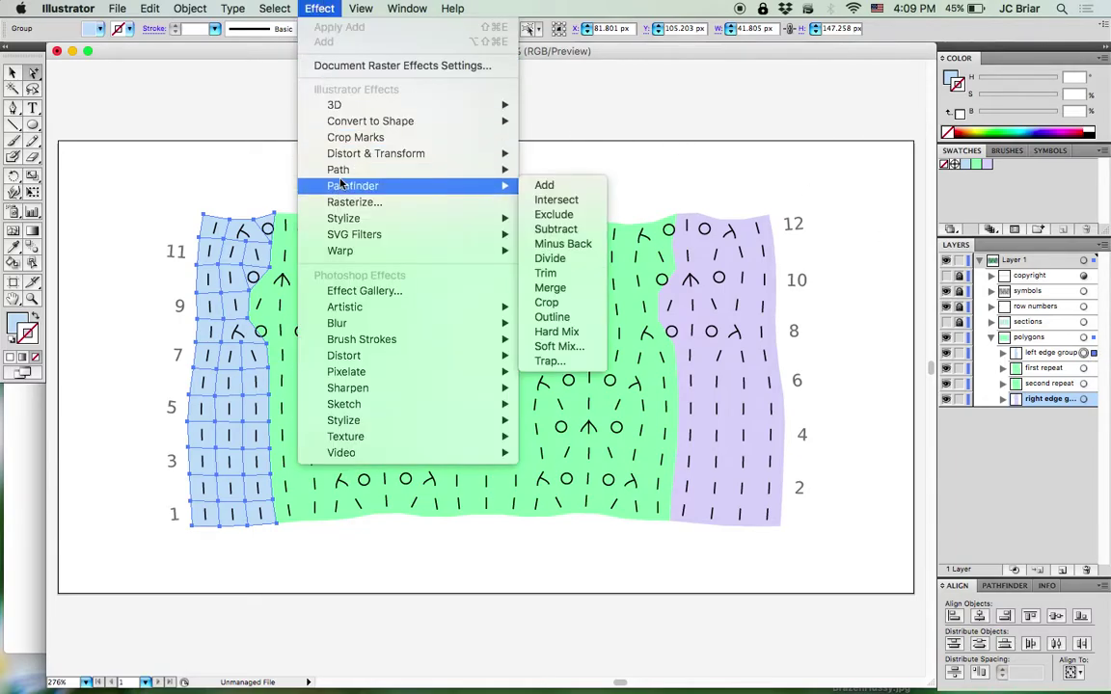
{"action": "left_click", "coordinate": [581, 186]}
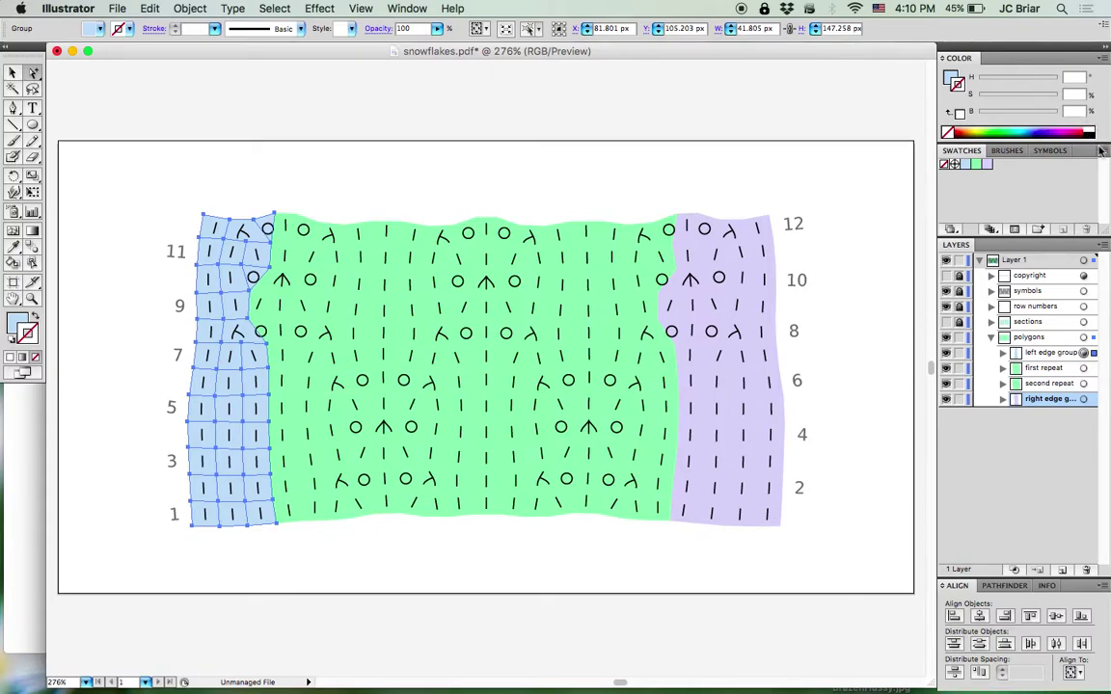
{"action": "left_click", "coordinate": [1091, 130]}
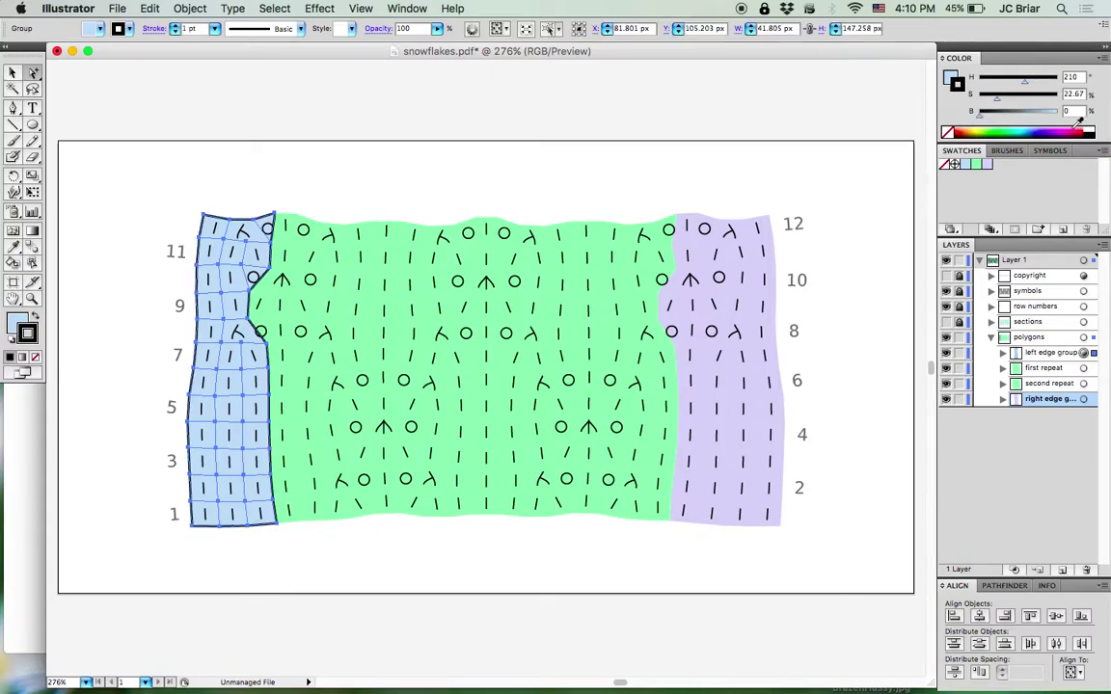
{"action": "left_click", "coordinate": [948, 132]}
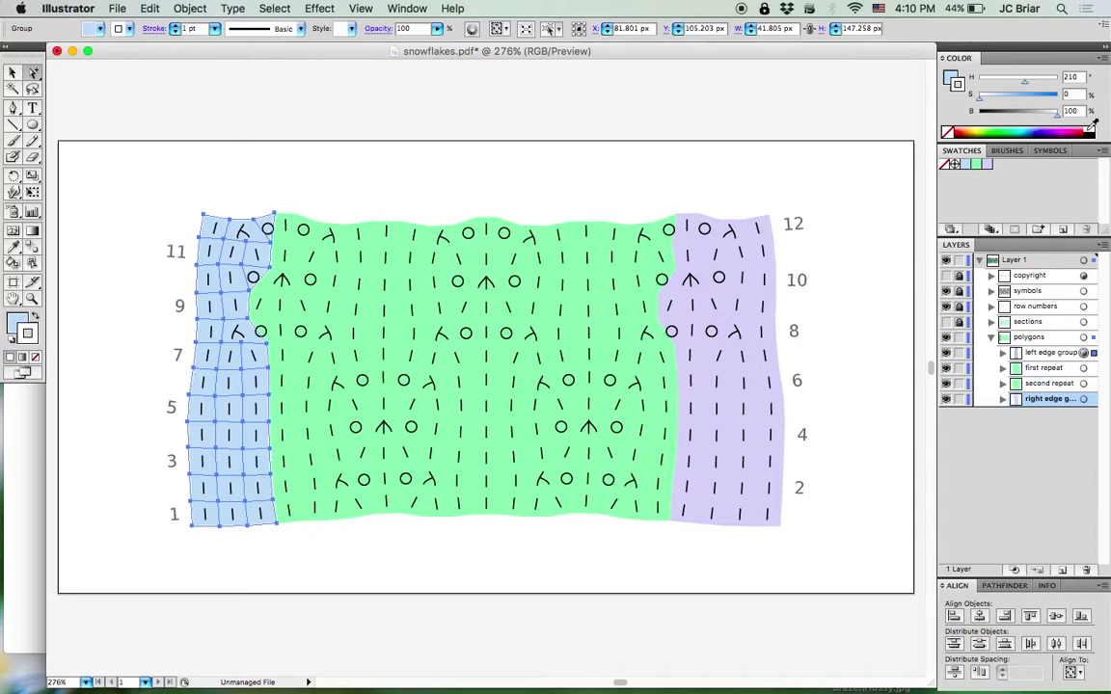
{"action": "left_click", "coordinate": [393, 126]}
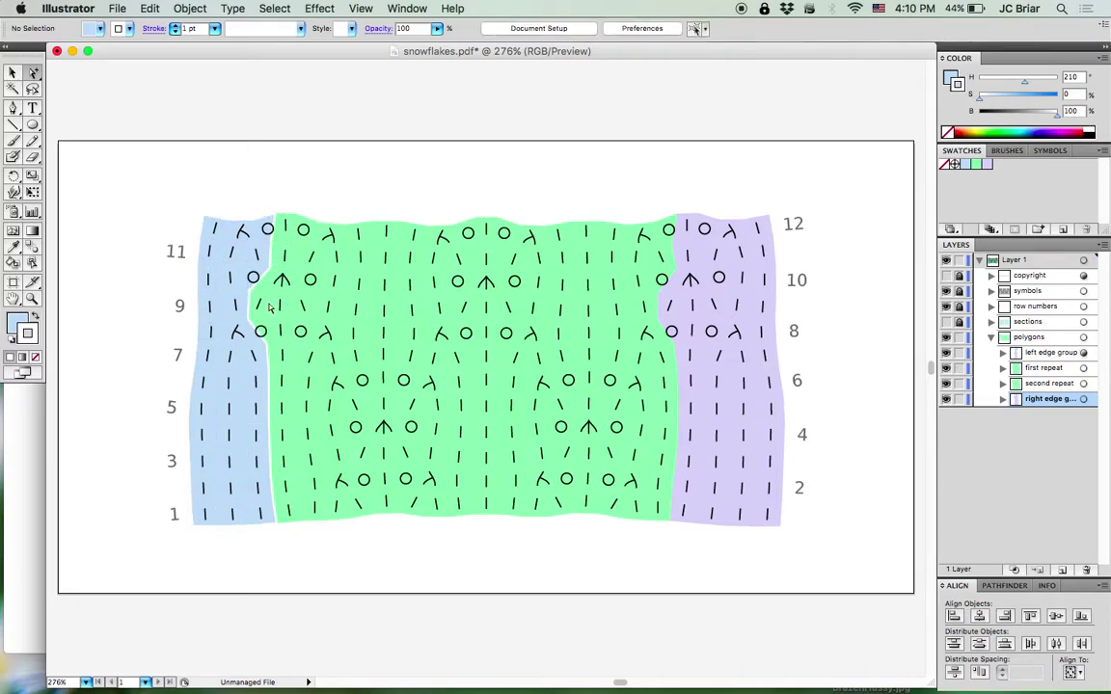
Thicken the left edge group's white outline to 2 pt
{"action": "left_click", "coordinate": [1085, 353]}
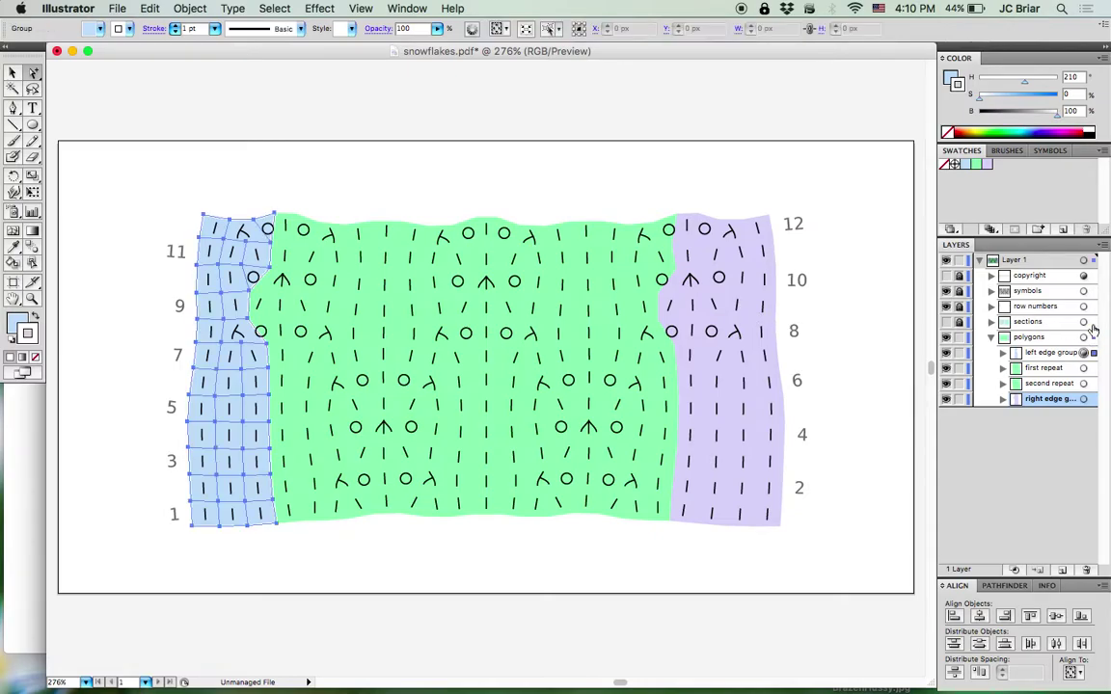
{"action": "left_click", "coordinate": [176, 27]}
{"action": "left_click", "coordinate": [187, 172]}
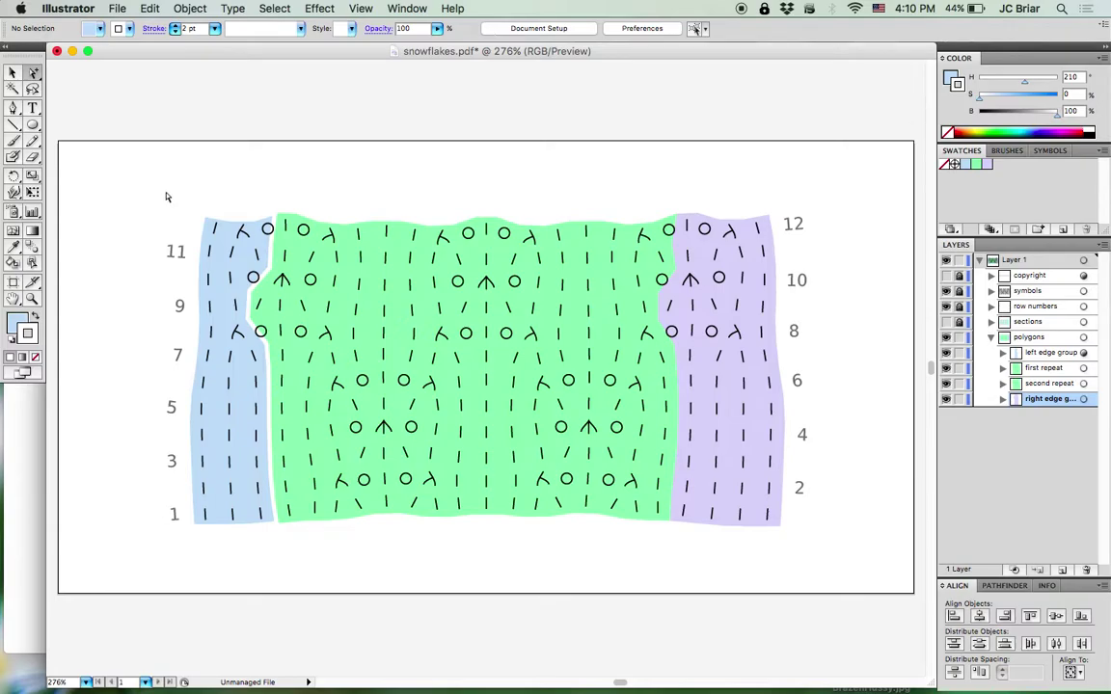
Select the first repeat, second repeat and right edge groups and merge each with Pathfinder Add
{"action": "left_click", "coordinate": [1083, 368]}
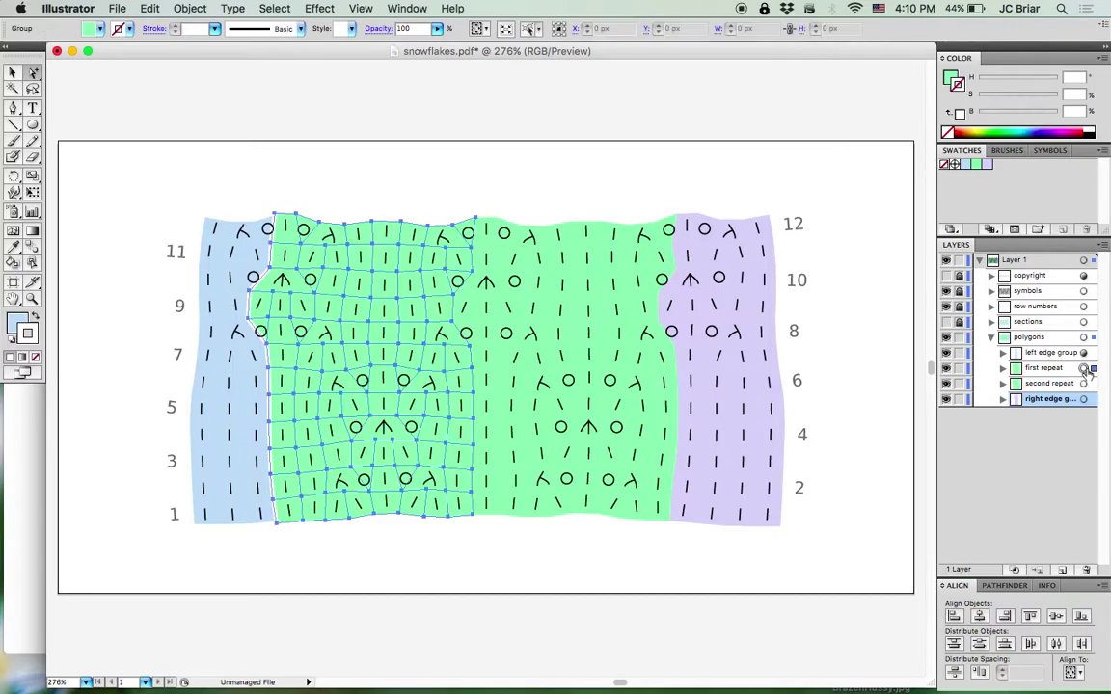
{"action": "left_click", "coordinate": [1083, 384]}
{"action": "left_click", "coordinate": [1083, 399], "text": "shift"}
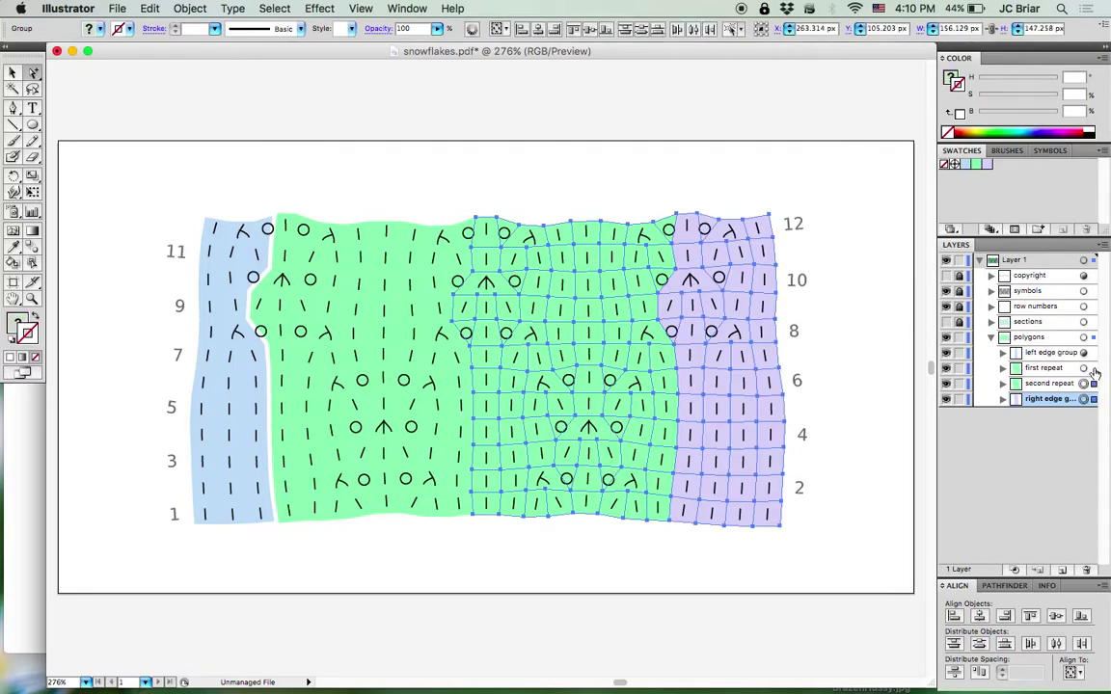
{"action": "left_click", "coordinate": [1083, 368], "text": "shift"}
{"action": "left_click", "coordinate": [275, 8]}
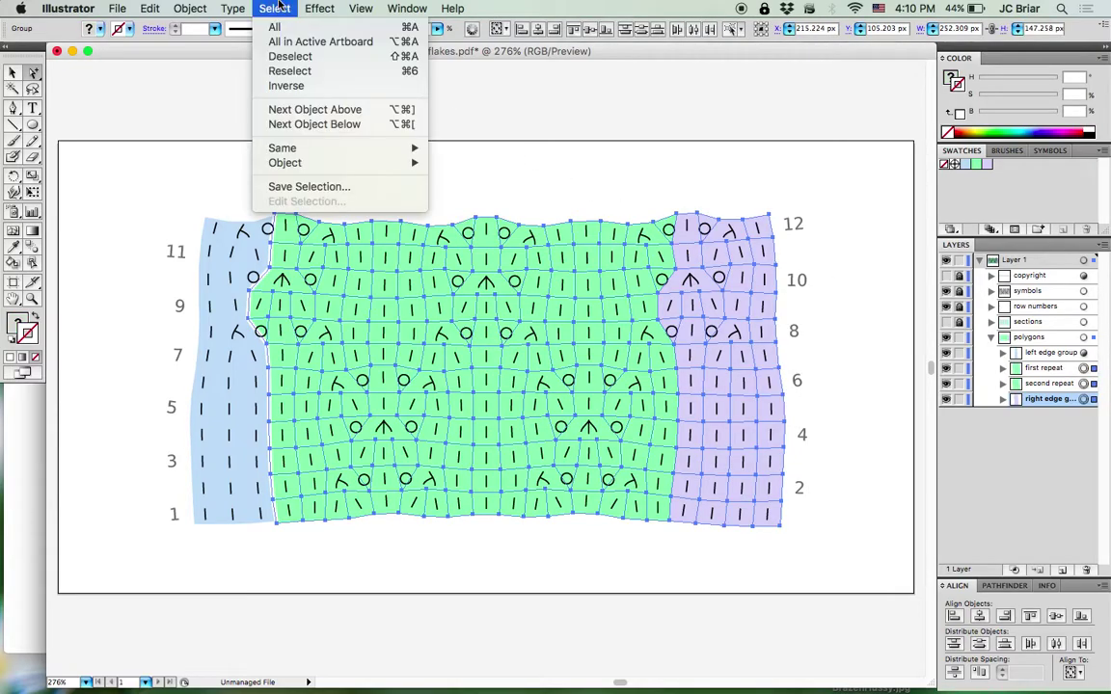
{"action": "mouse_move", "coordinate": [306, 10]}
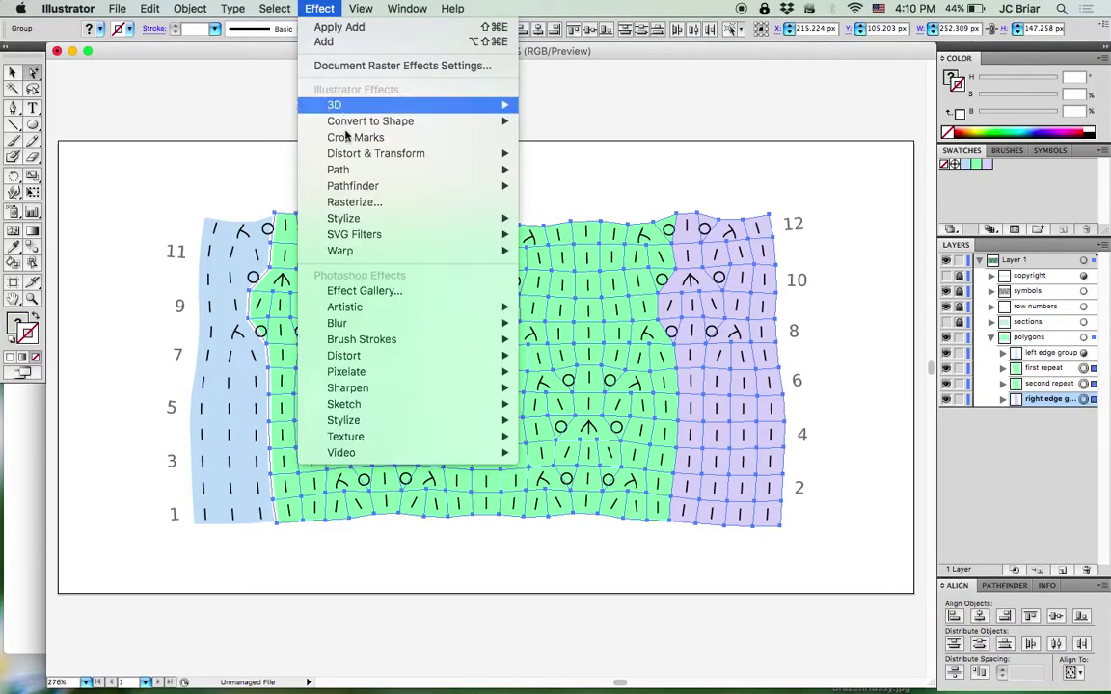
{"action": "mouse_move", "coordinate": [349, 159]}
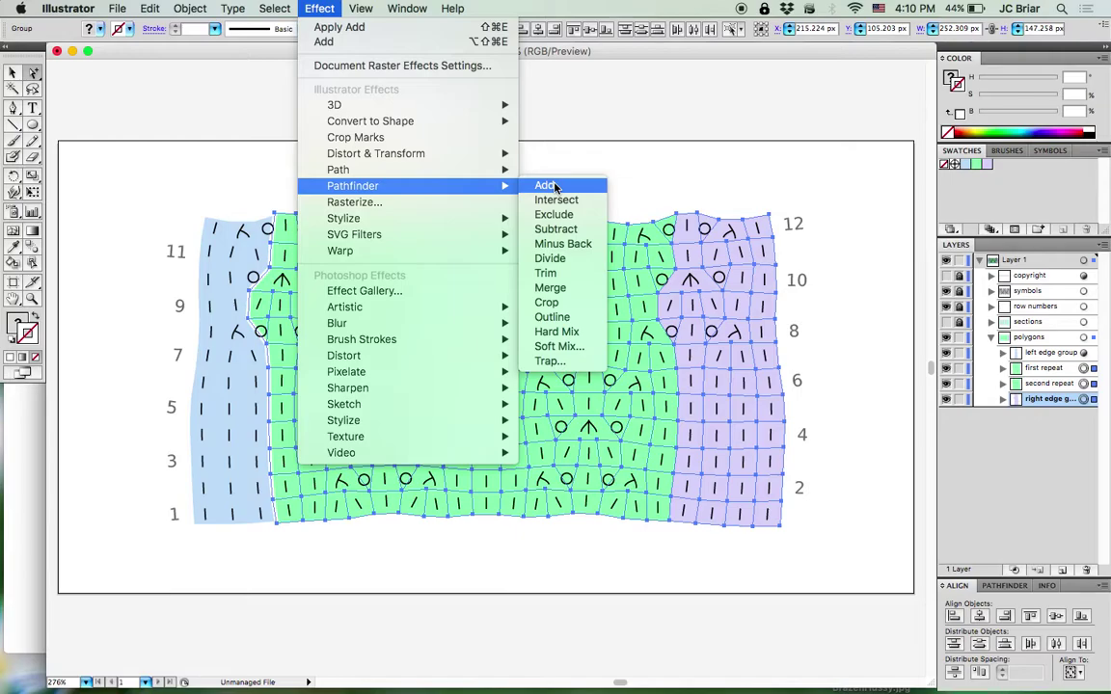
{"action": "left_click", "coordinate": [556, 186]}
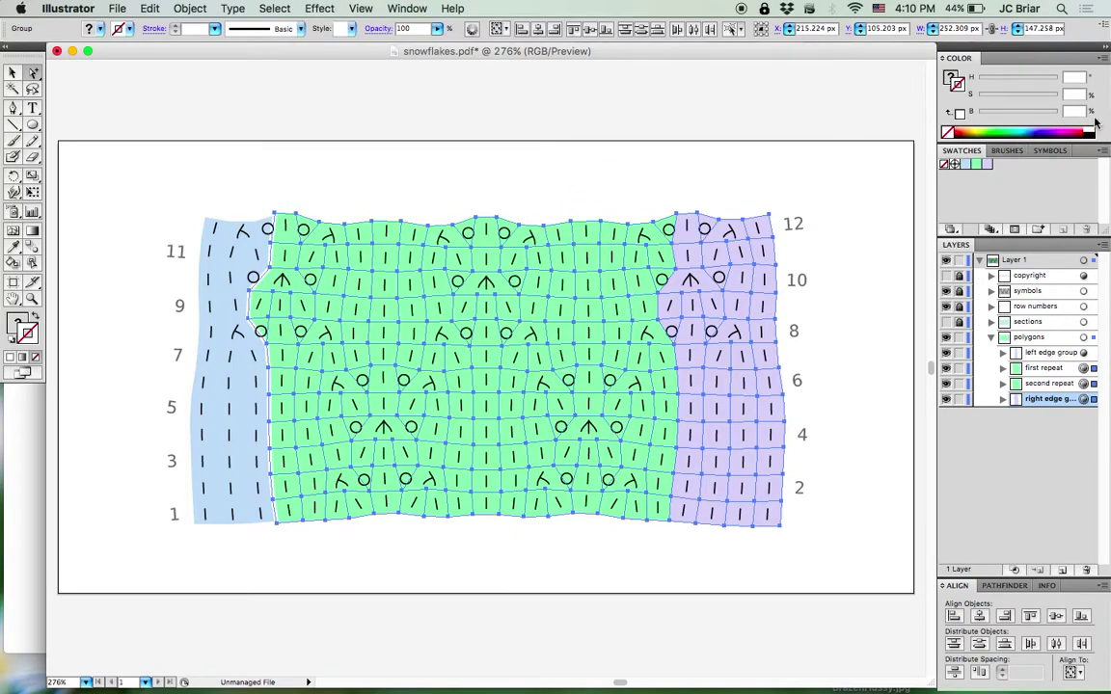
Give the three merged groups a 2 pt white outline
{"action": "left_click", "coordinate": [1092, 129]}
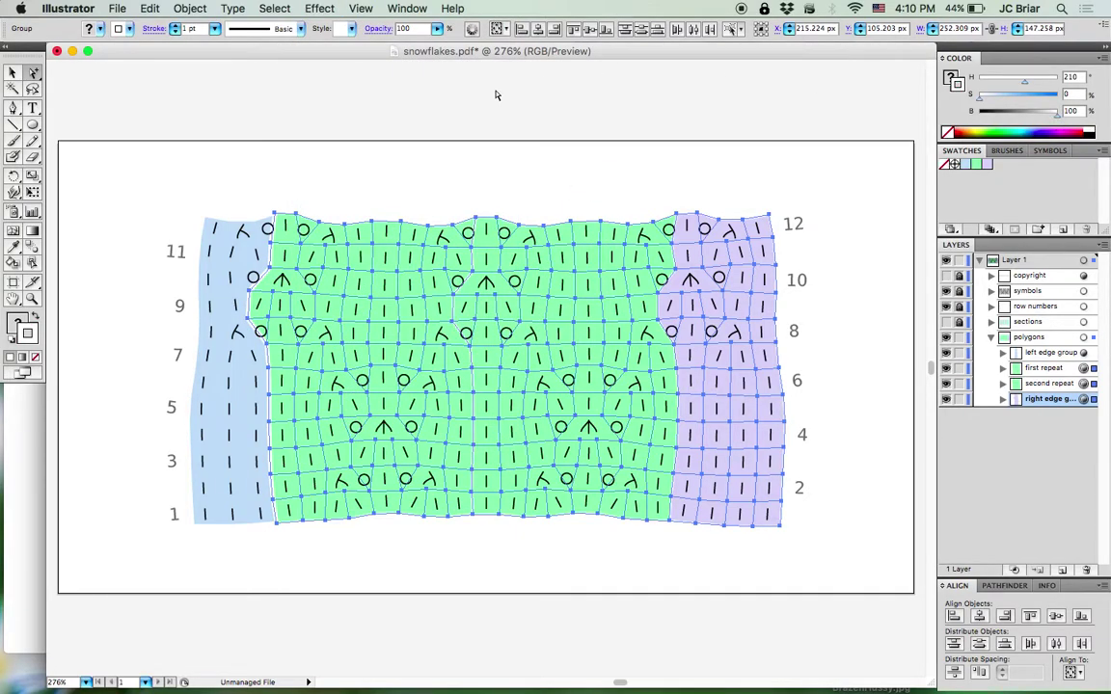
{"action": "left_click", "coordinate": [175, 31]}
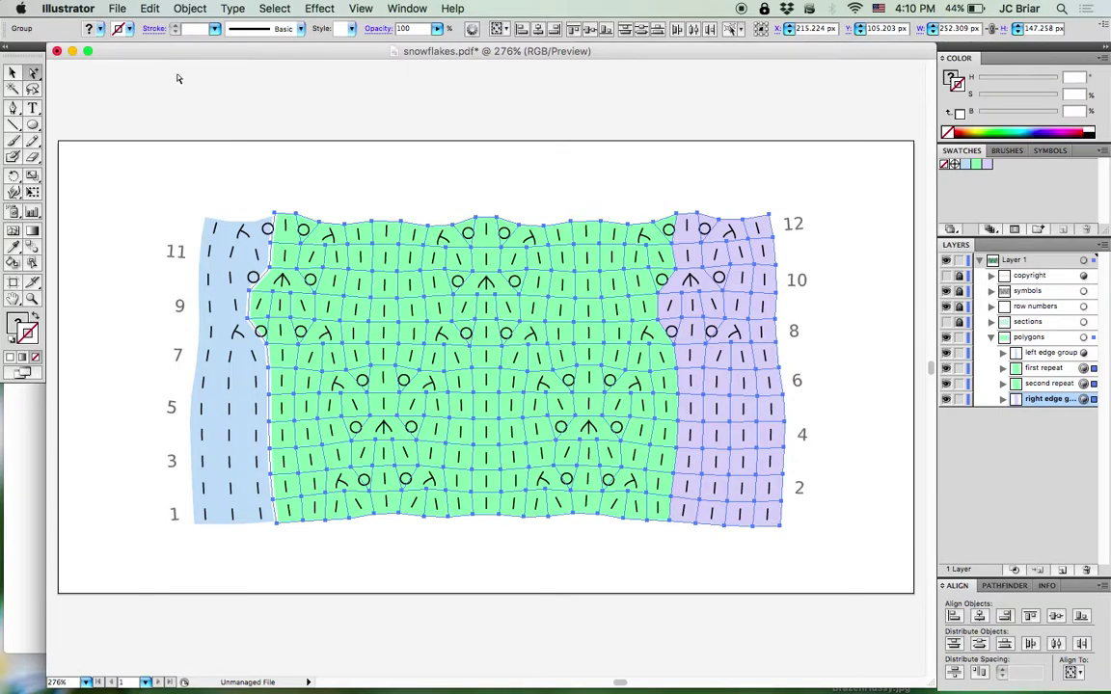
{"action": "left_click", "coordinate": [179, 28]}
{"action": "type", "text": "2"}
{"action": "key", "text": "Return"}
{"action": "left_click", "coordinate": [317, 89]}
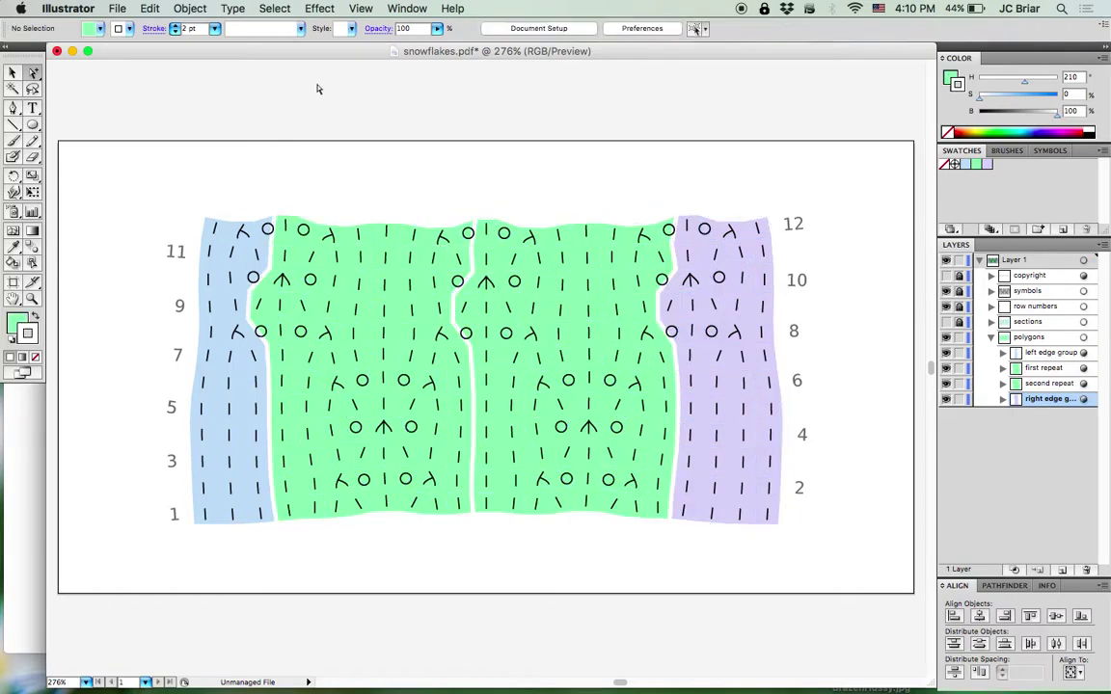